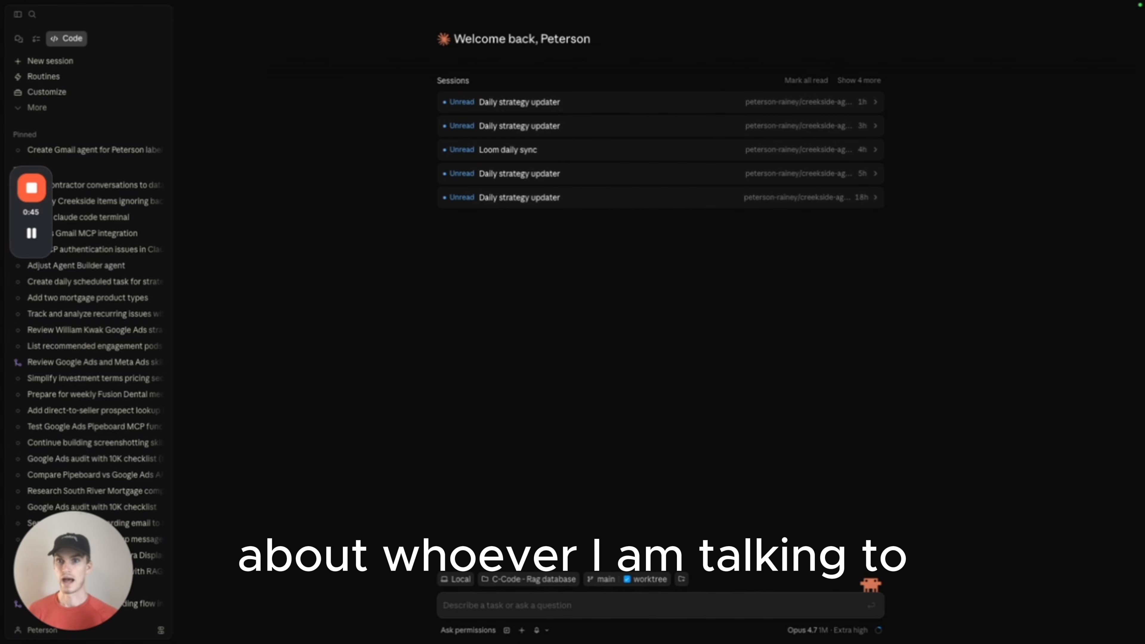
Send a request for an agent that drafts replies to labelled Gmail emails using Creekside brain data and the owner's style, inviting clarifying questions
{"action": "left_click", "coordinate": [32, 234]}
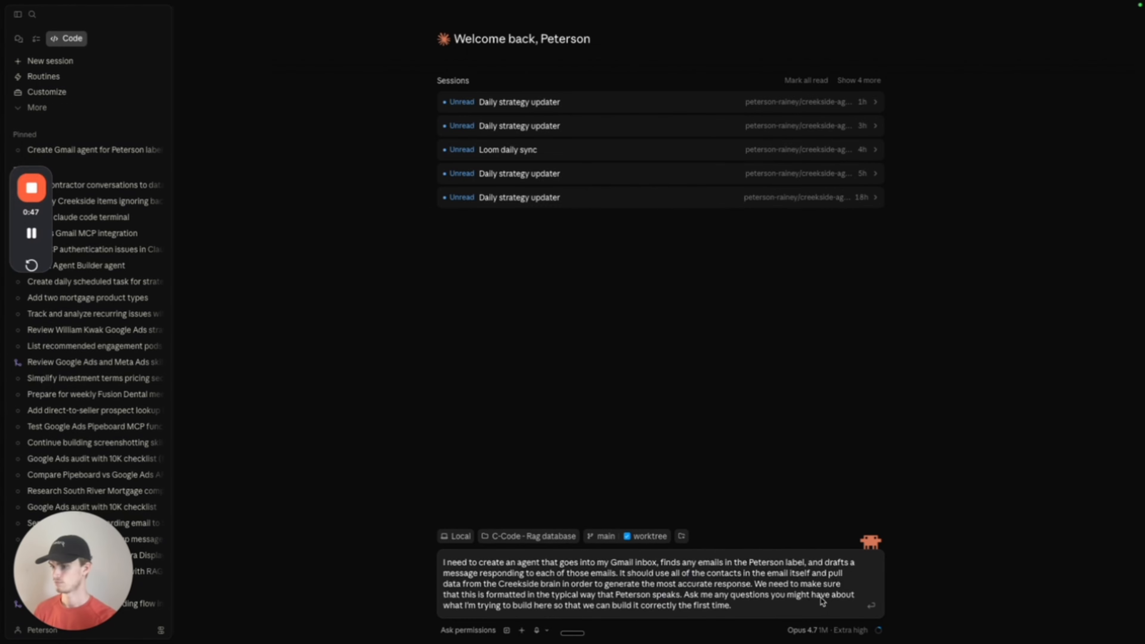
{"action": "key", "text": "Return"}
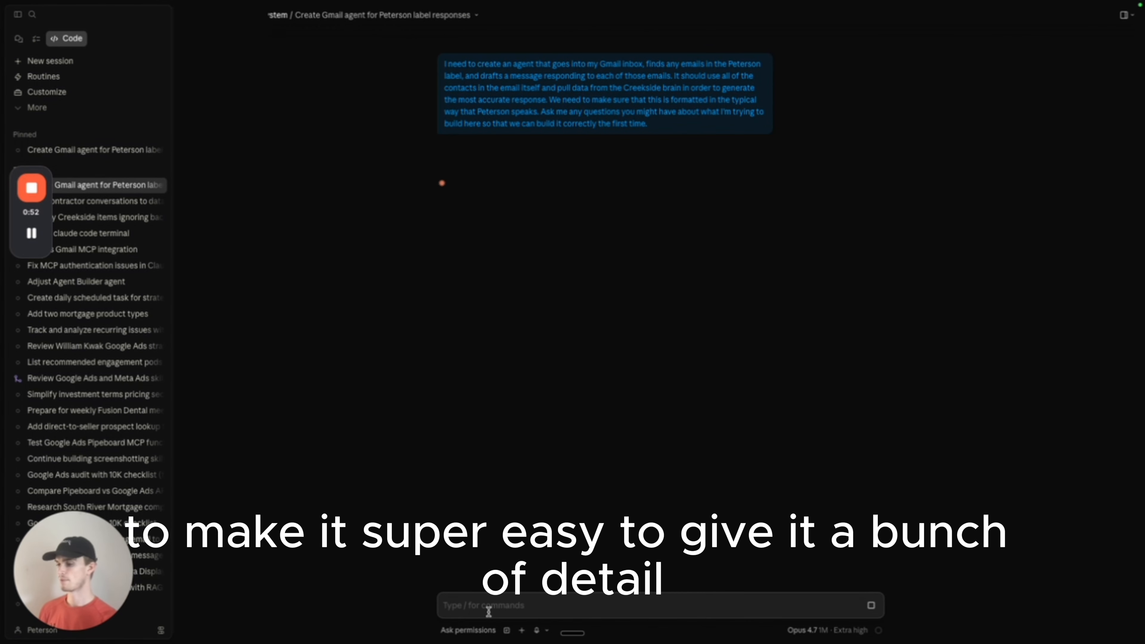
Switch the session's permissions to Auto mode and check that the model is Opus 4.7 1M with Extra high effort
{"action": "left_click", "coordinate": [473, 629]}
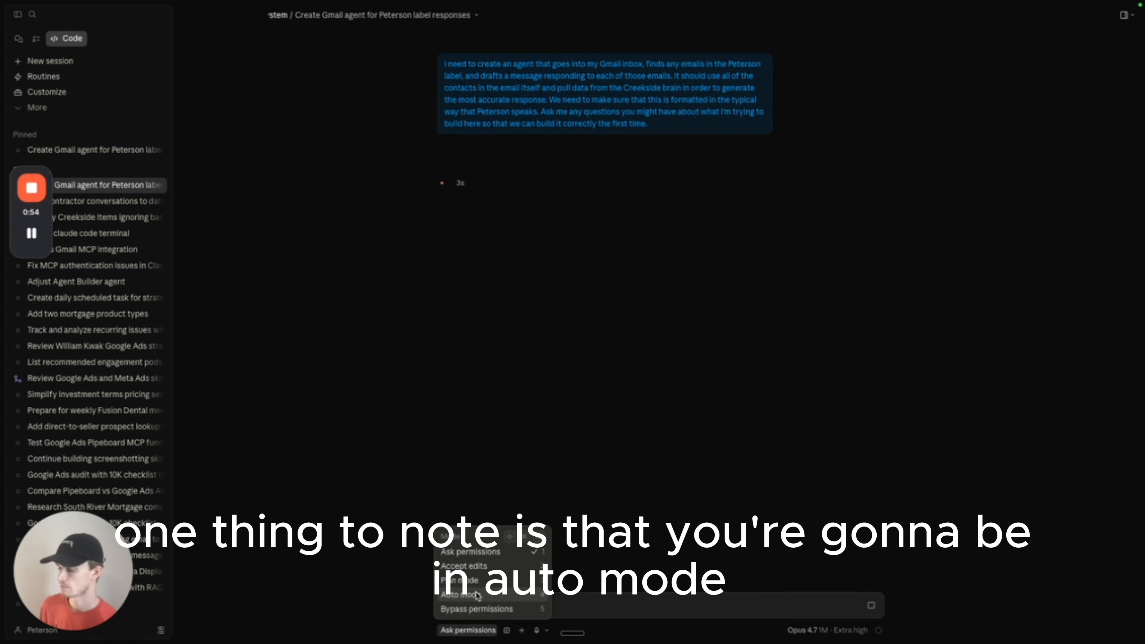
{"action": "left_click", "coordinate": [471, 608]}
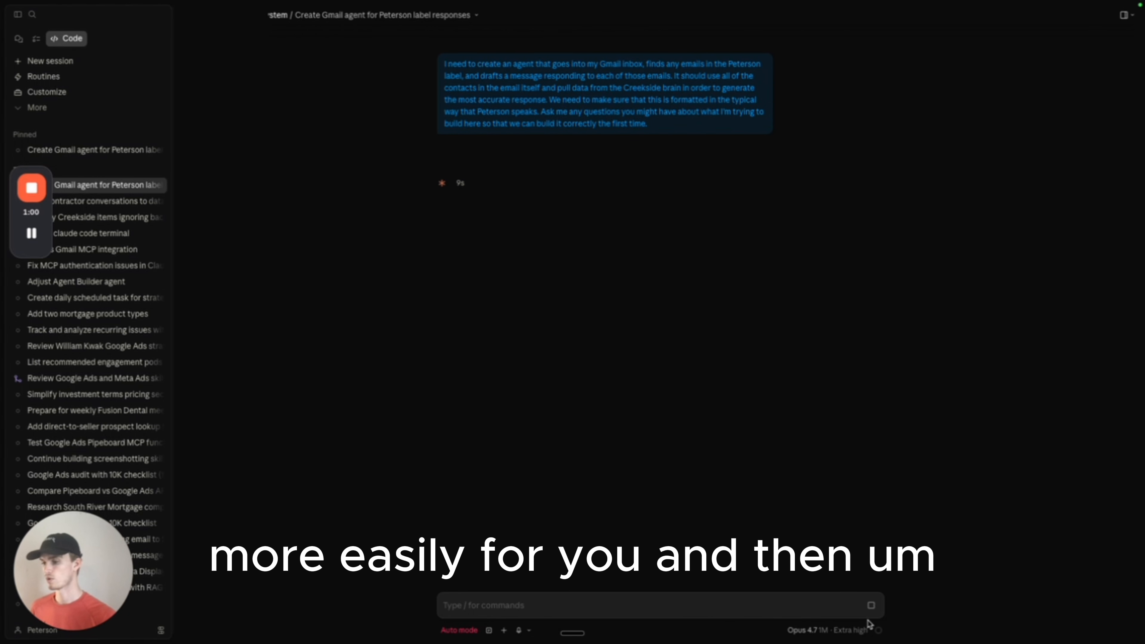
{"action": "left_click", "coordinate": [820, 632]}
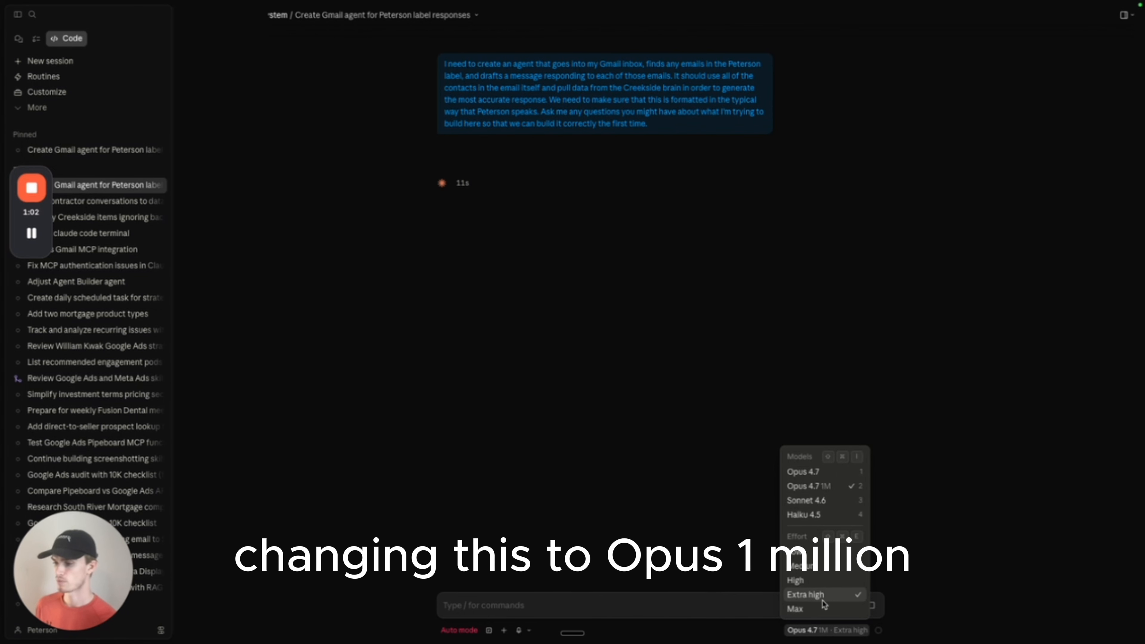
{"action": "left_click", "coordinate": [695, 608]}
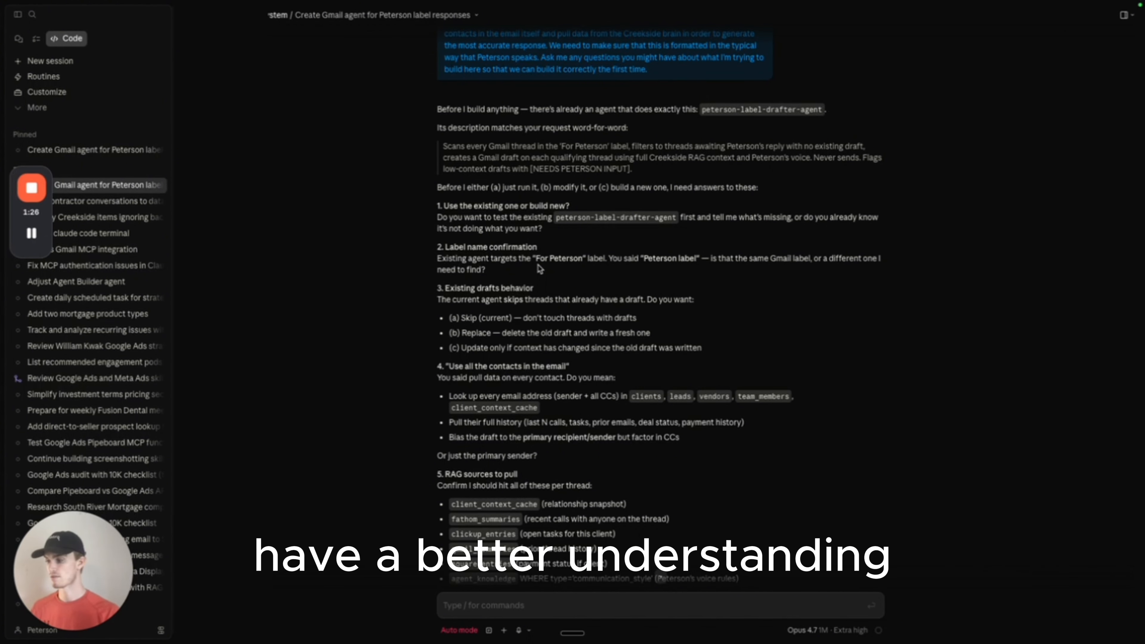
Dictate answers requesting a completely new on-demand agent that skips threads with drafts, uses full context and flags low confidence atop the draft
{"action": "scroll", "coordinate": [540, 269], "scroll_direction": "up", "scroll_amount": 2}
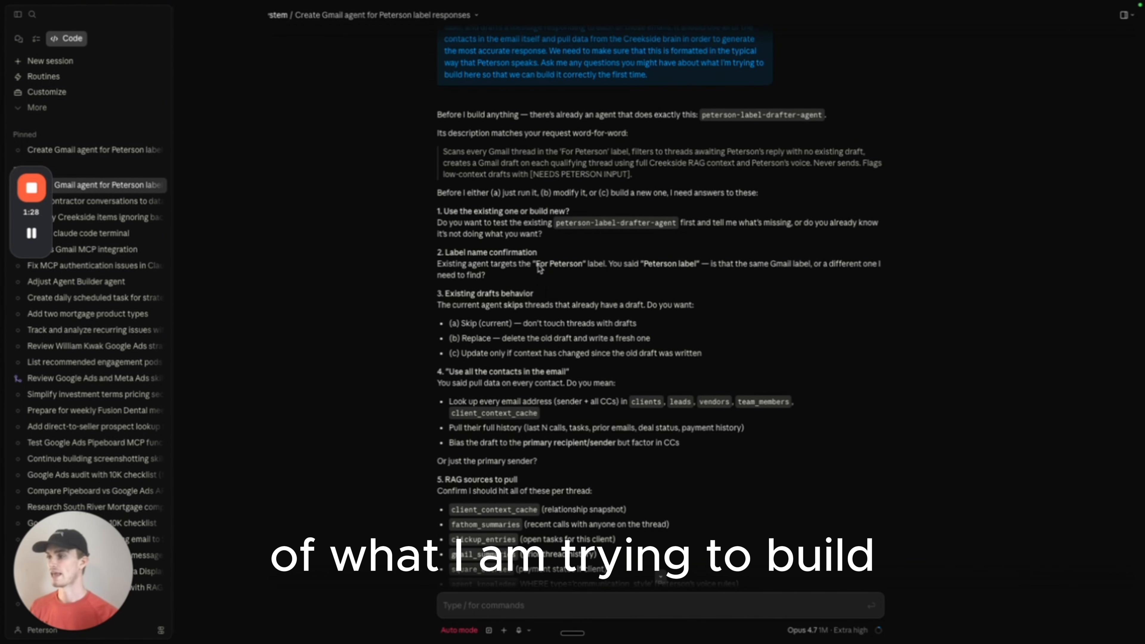
{"action": "scroll", "coordinate": [536, 321], "scroll_direction": "down", "scroll_amount": 5}
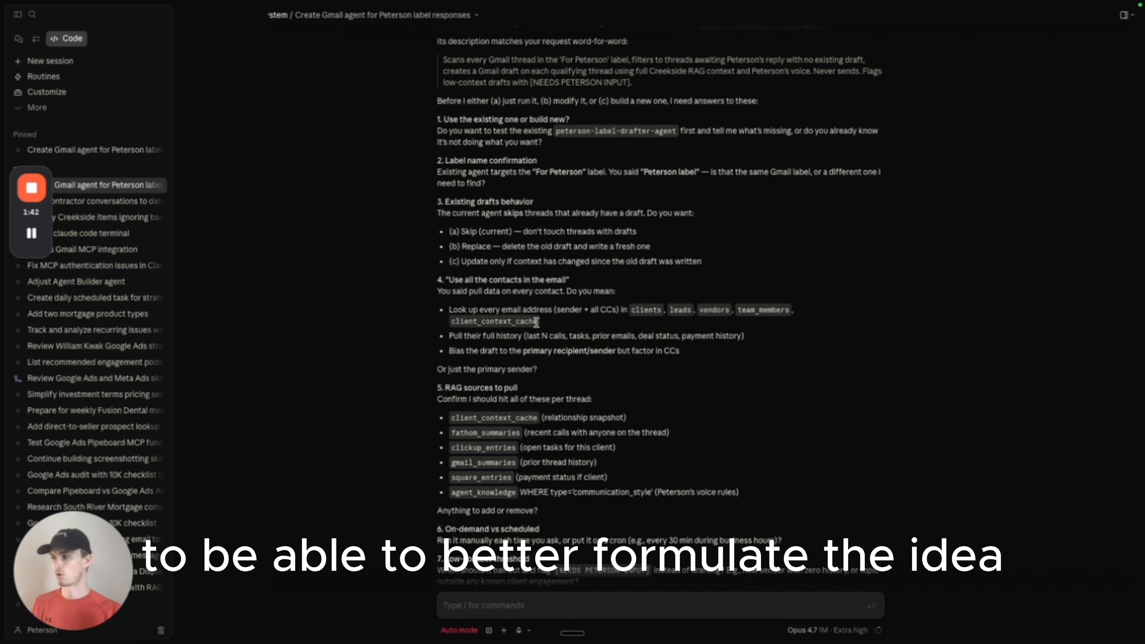
{"action": "scroll", "coordinate": [412, 261], "scroll_direction": "up", "scroll_amount": 1}
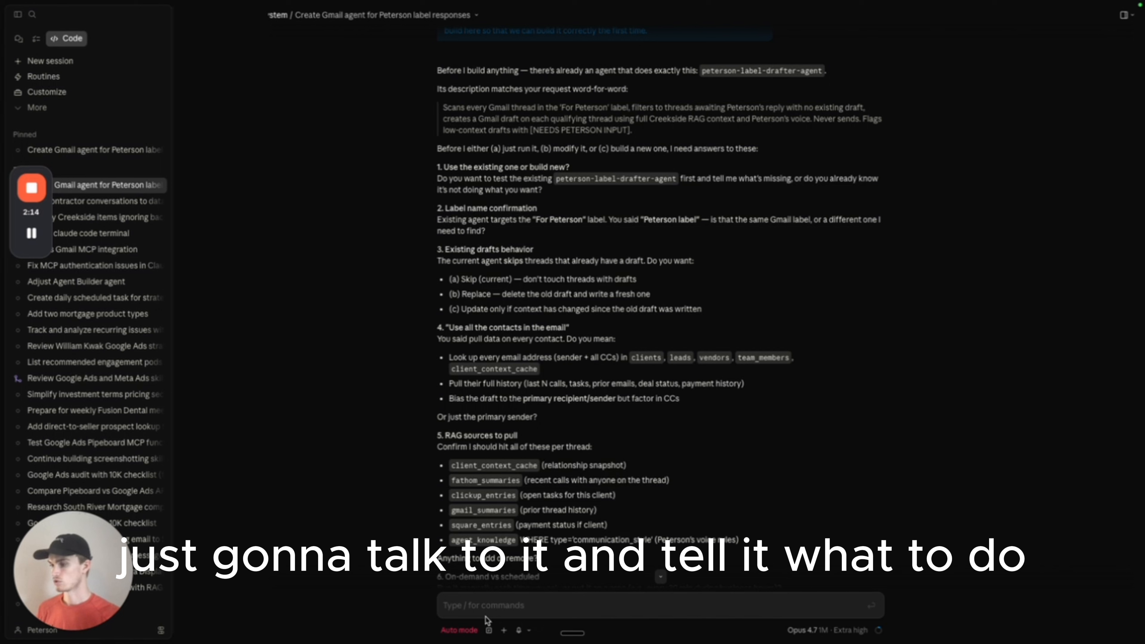
{"action": "left_click", "coordinate": [505, 604]}
{"action": "key", "text": "fn+space"}
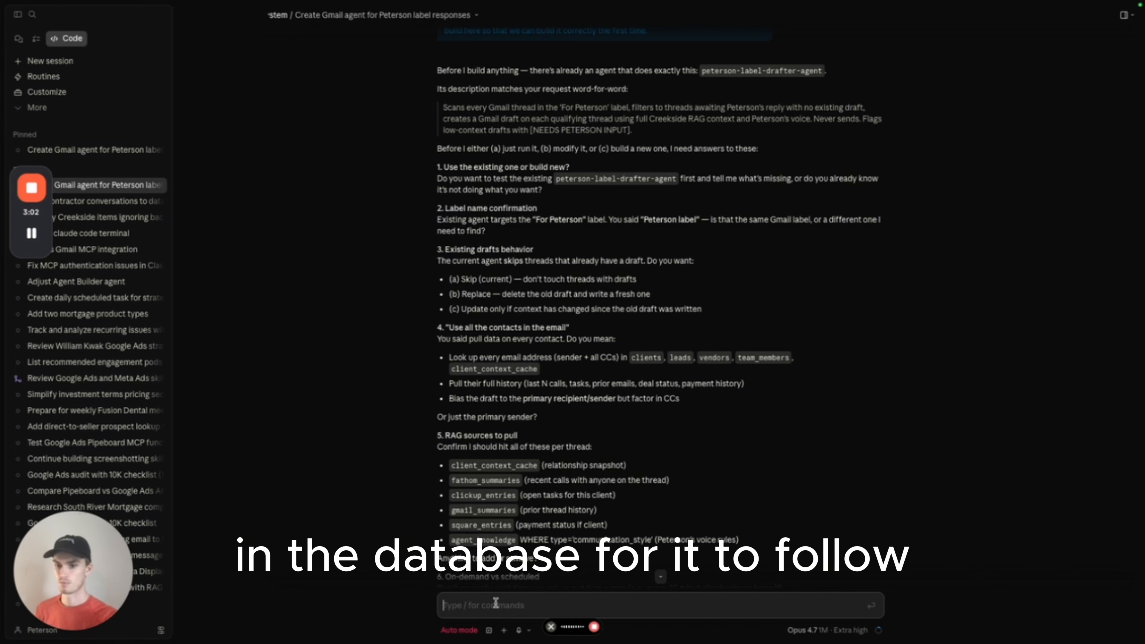
{"action": "key", "text": "fn"}
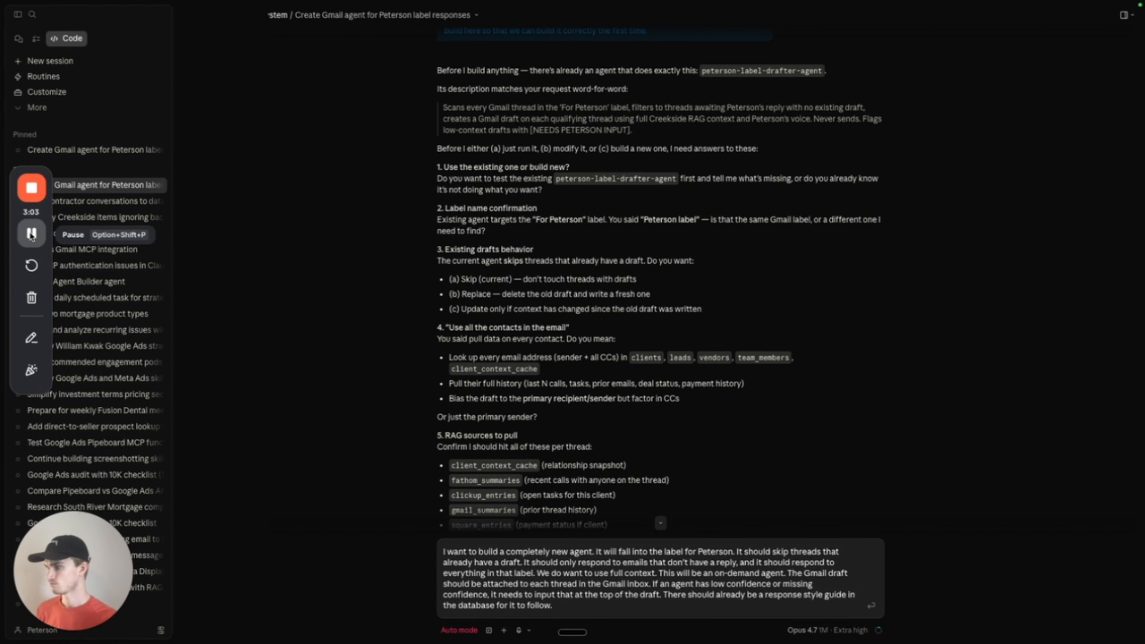
{"action": "left_click", "coordinate": [31, 235]}
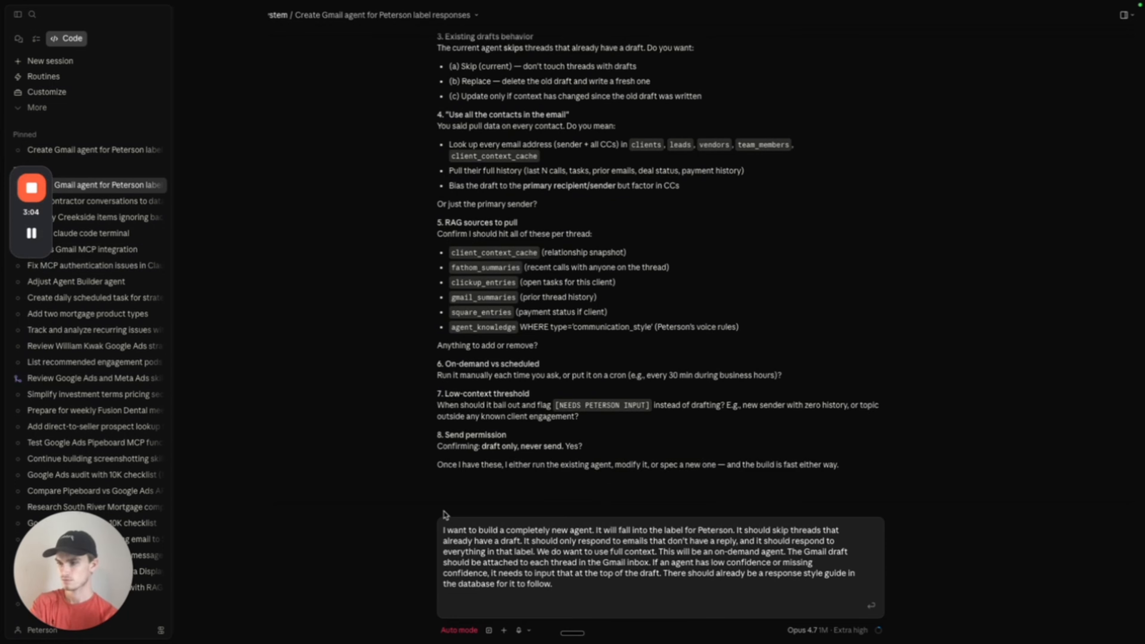
Add instructions to pull all RAG sources, only draft and never send, and prioritise the primary recipient or sender over cc'd people; submit the reply
{"action": "key", "text": "fn"}
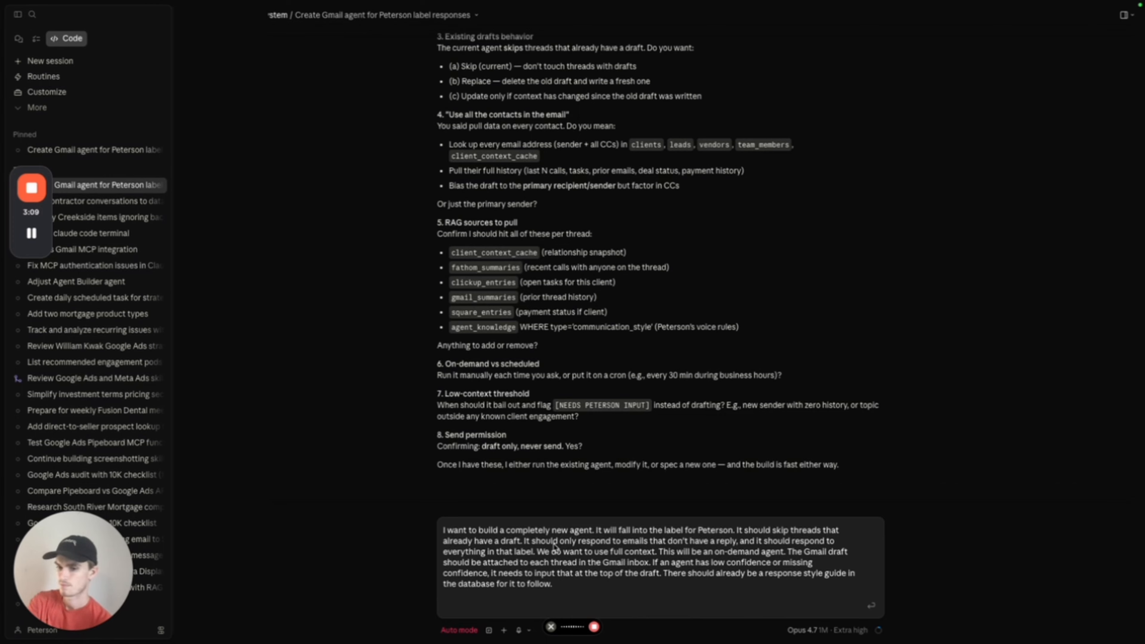
{"action": "left_click", "coordinate": [551, 626]}
{"action": "left_click", "coordinate": [558, 601]}
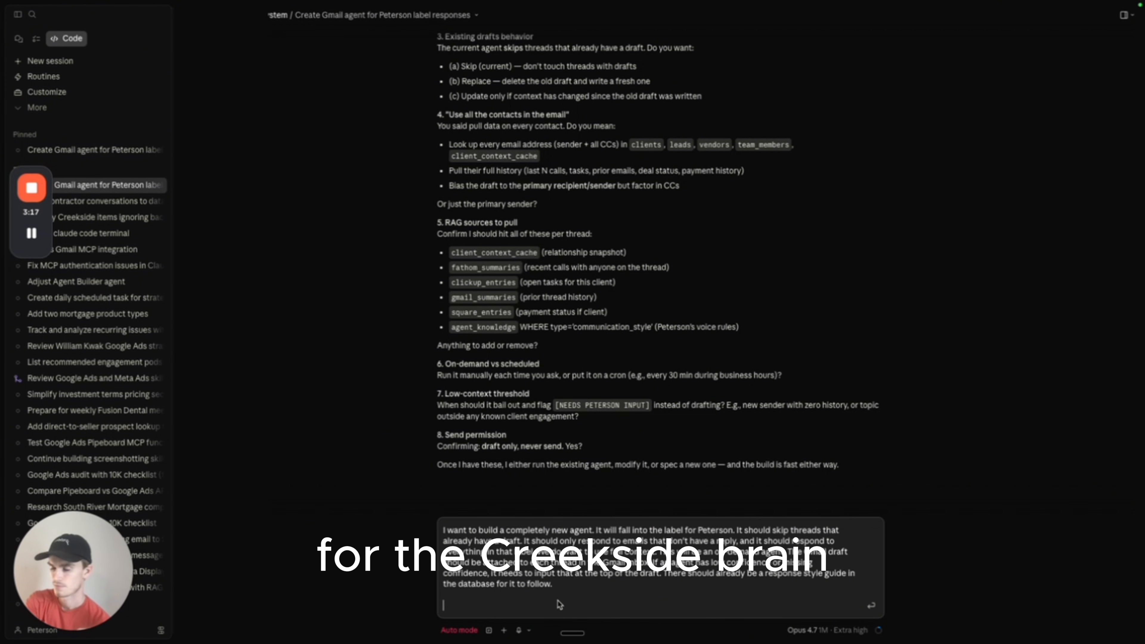
{"action": "key", "text": "fn+space"}
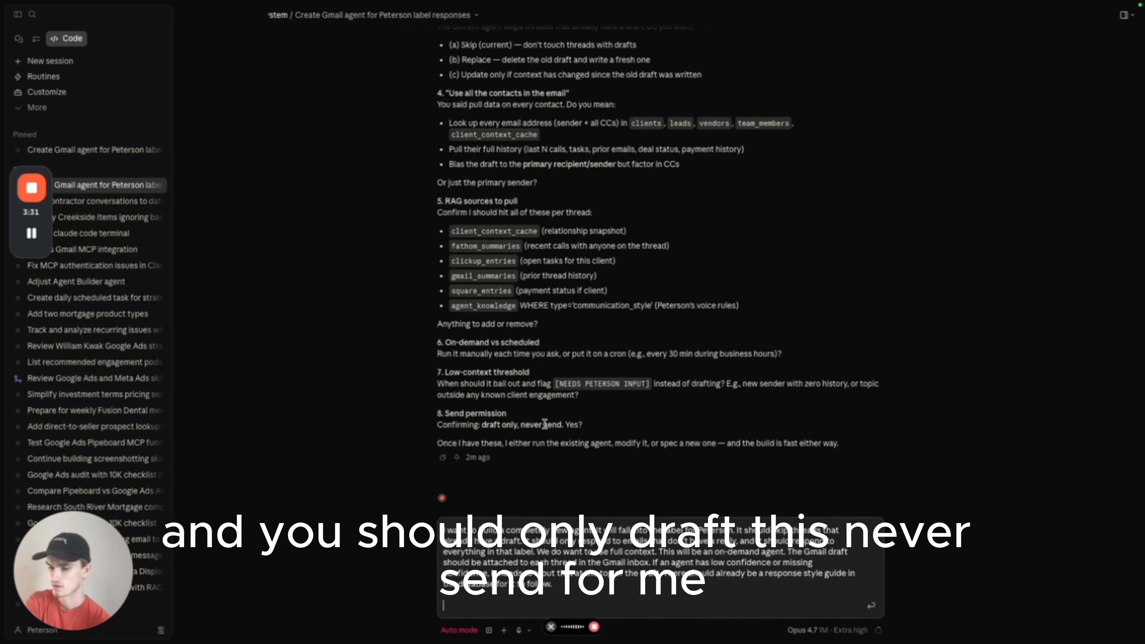
{"action": "key", "text": "fn"}
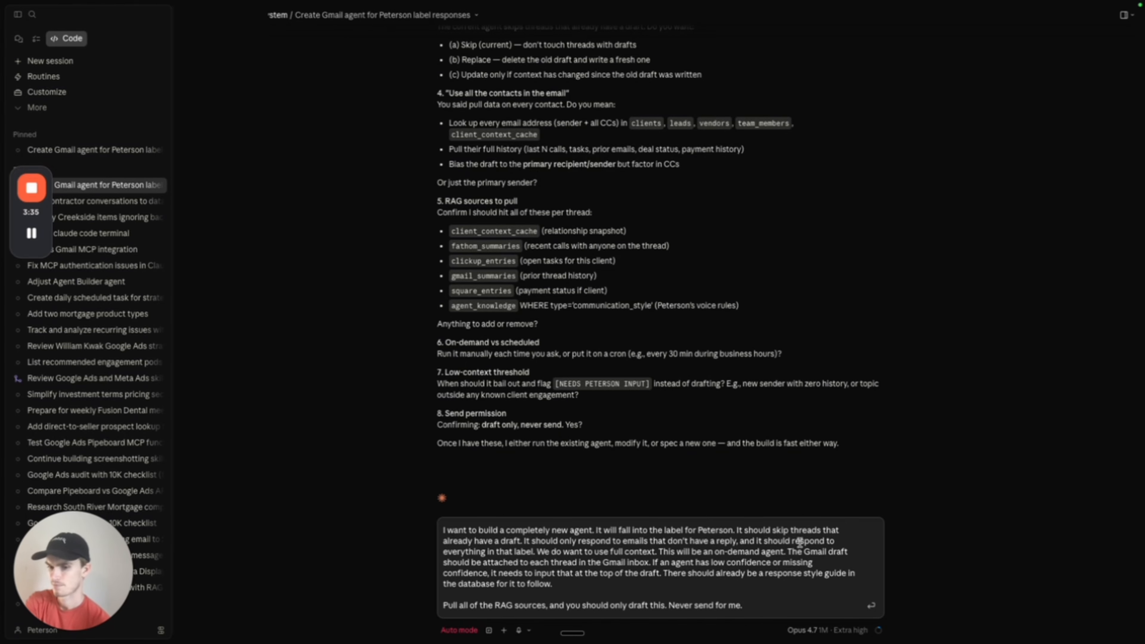
{"action": "key", "text": "fn"}
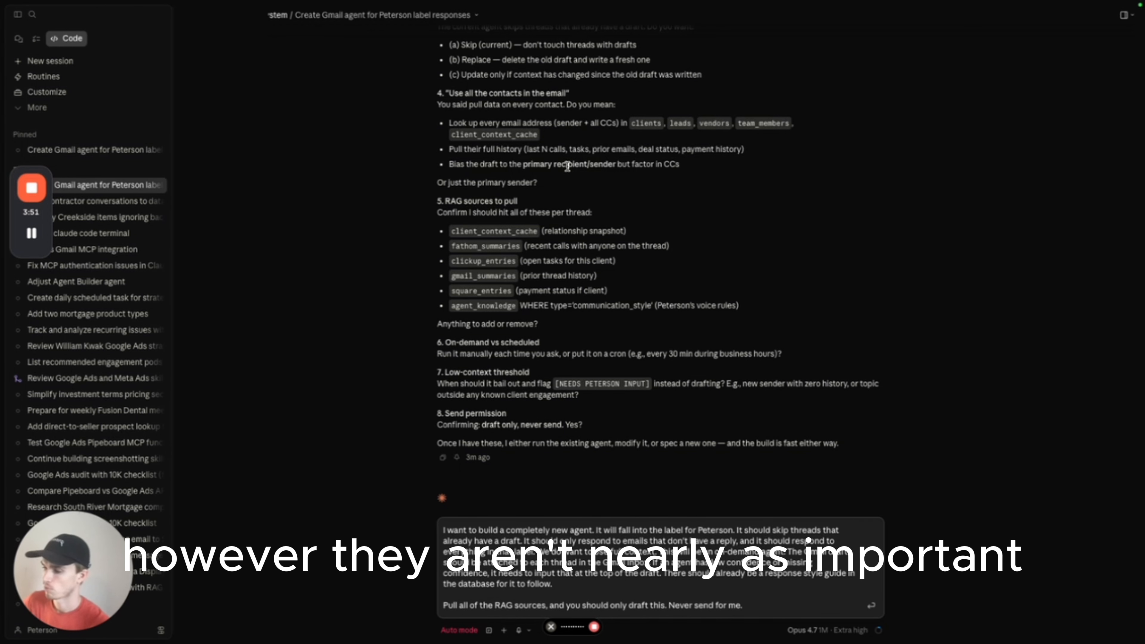
{"action": "key", "text": "fn"}
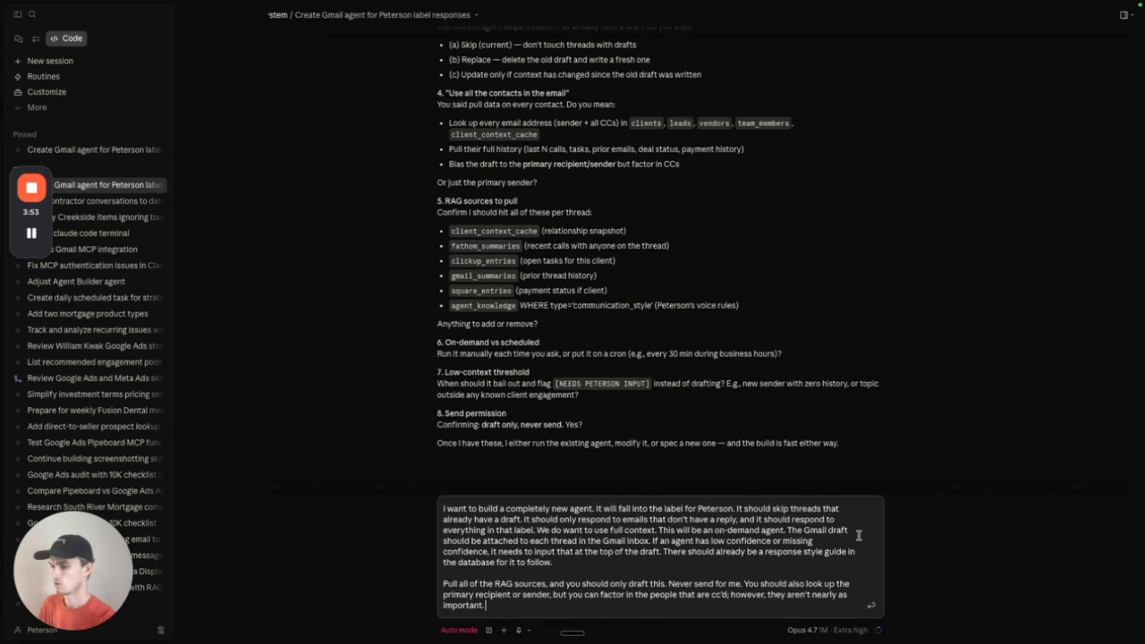
{"action": "key", "text": "Return"}
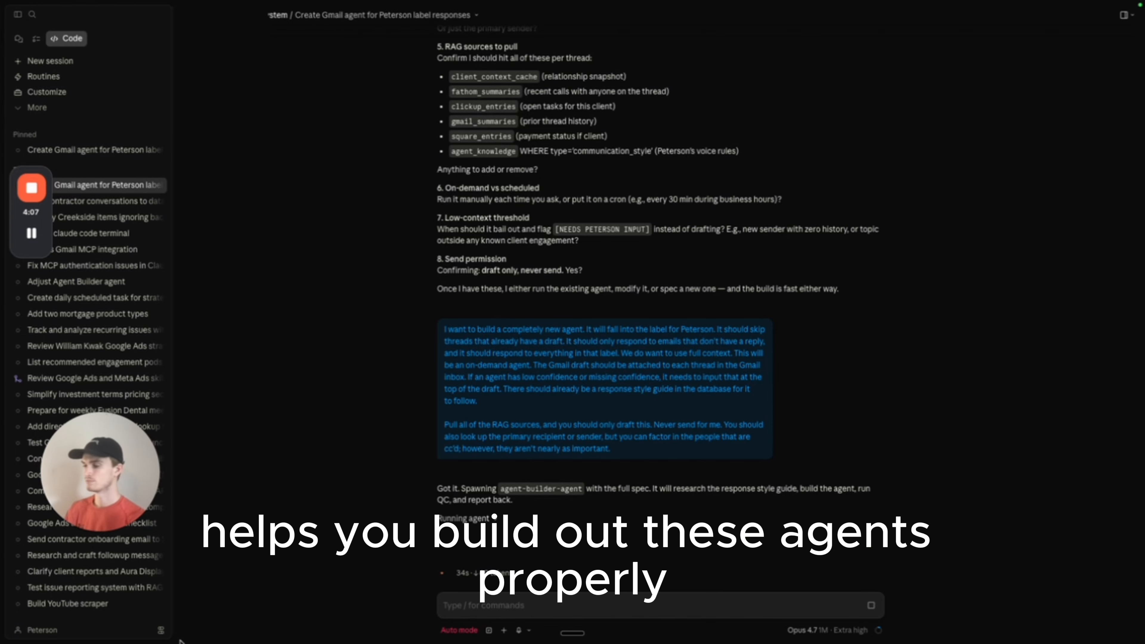
Review the list of connectors in the account settings, including Gmail and Claude in Chrome, and return to the agent session
{"action": "left_click", "coordinate": [40, 631]}
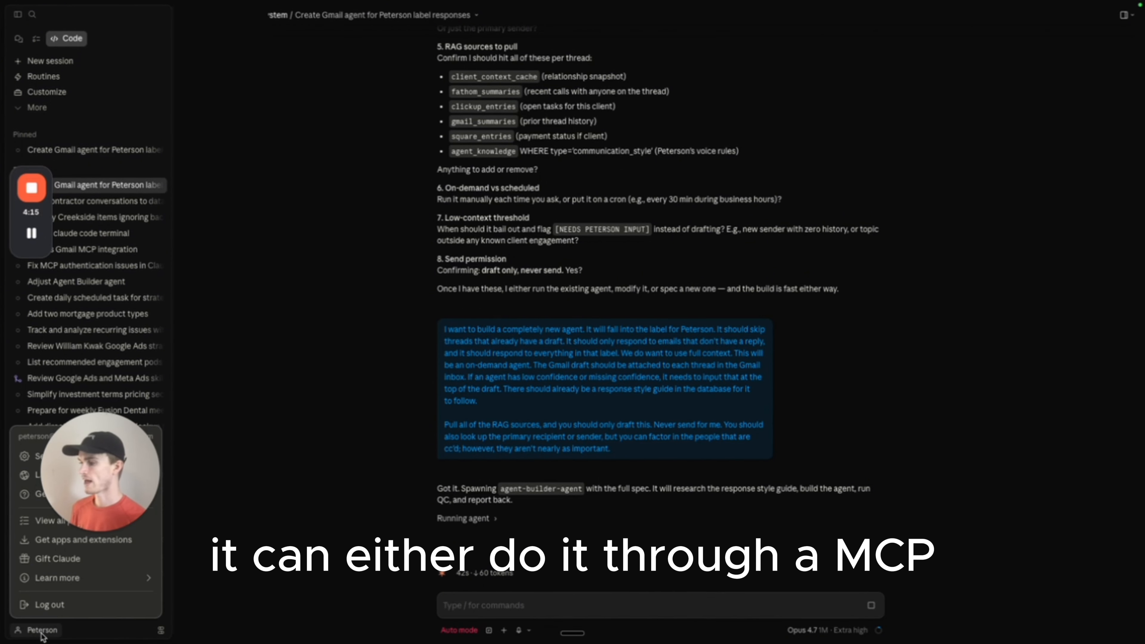
{"action": "left_click", "coordinate": [26, 458]}
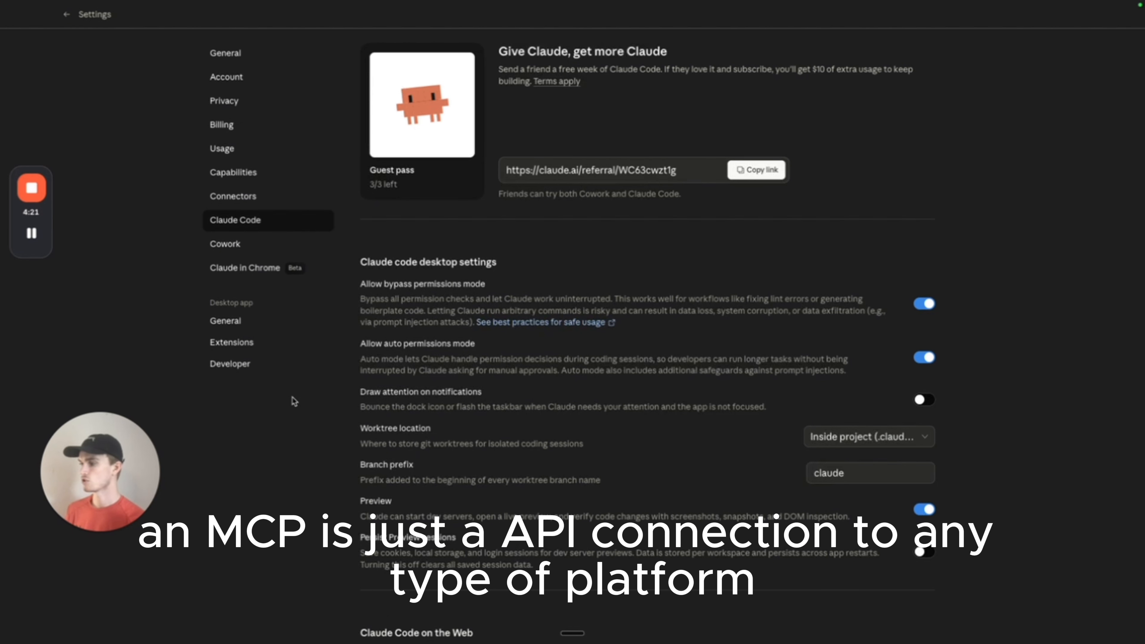
{"action": "left_click", "coordinate": [265, 195]}
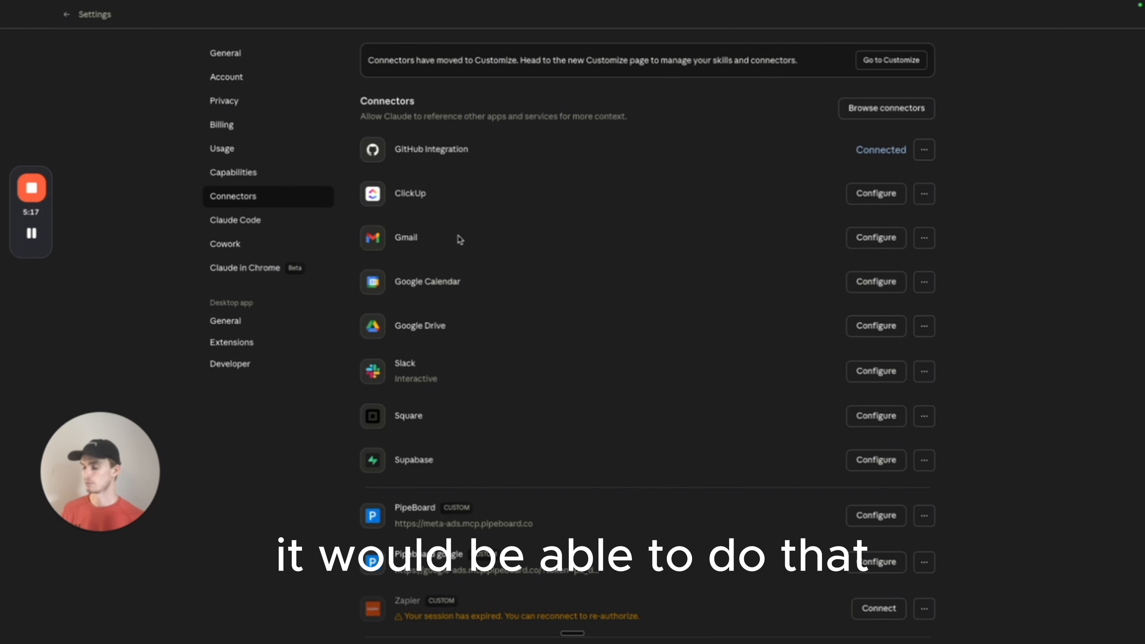
{"action": "scroll", "coordinate": [473, 364], "scroll_direction": "down", "scroll_amount": 5}
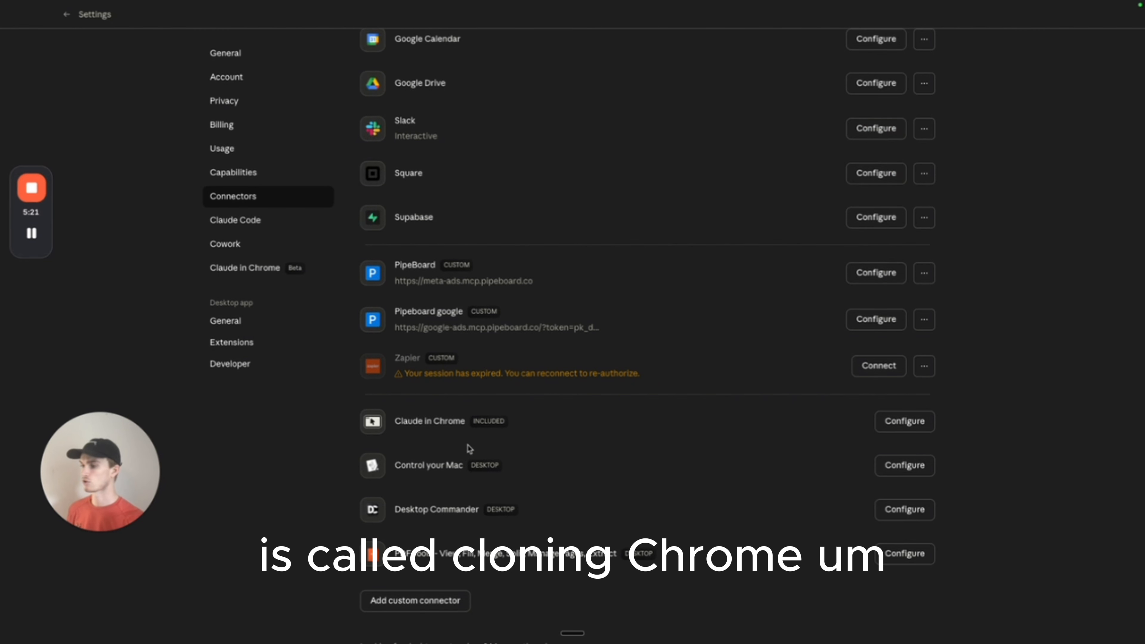
{"action": "scroll", "coordinate": [531, 415], "scroll_direction": "up", "scroll_amount": 4}
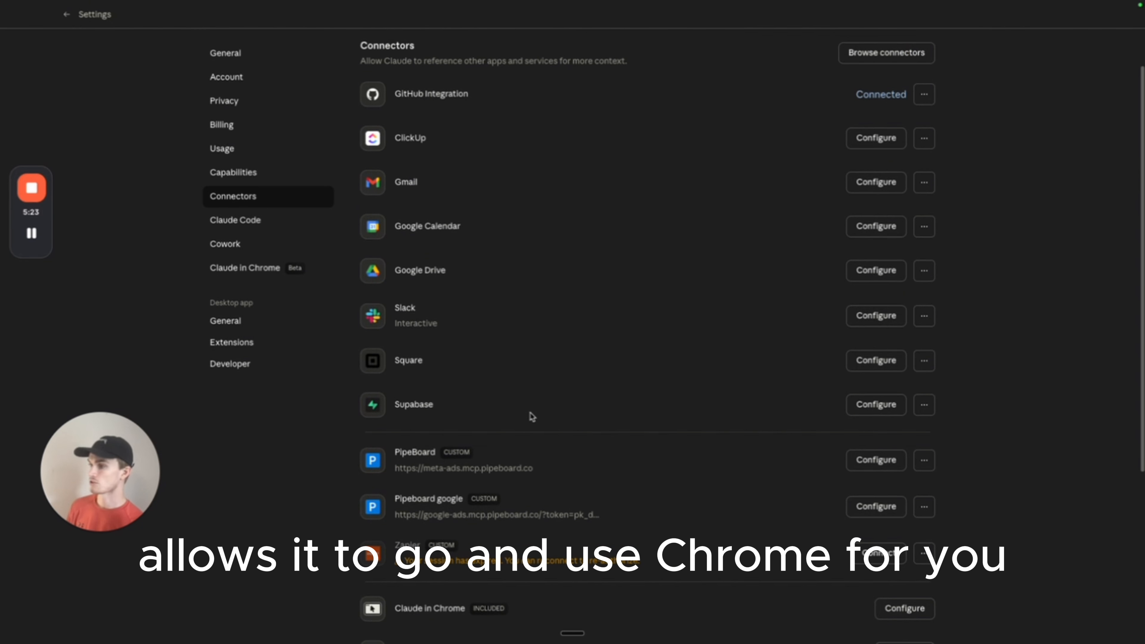
{"action": "left_click", "coordinate": [67, 16]}
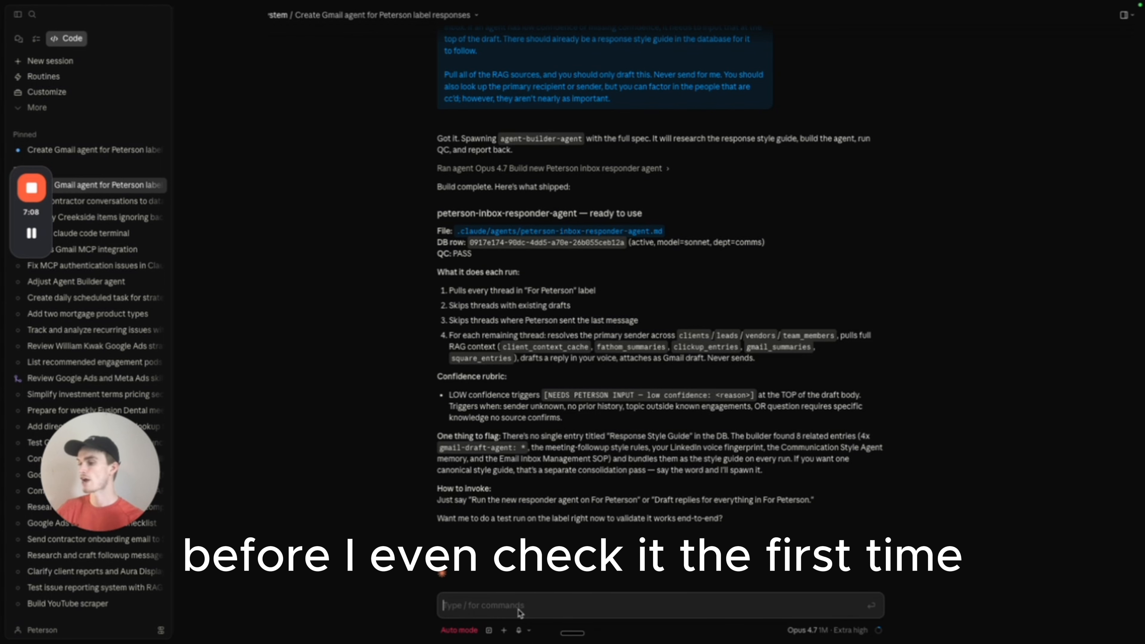
Send the follow-up message "qc it and stress test it" for the newly built agent
{"action": "type", "text": "qc it"}
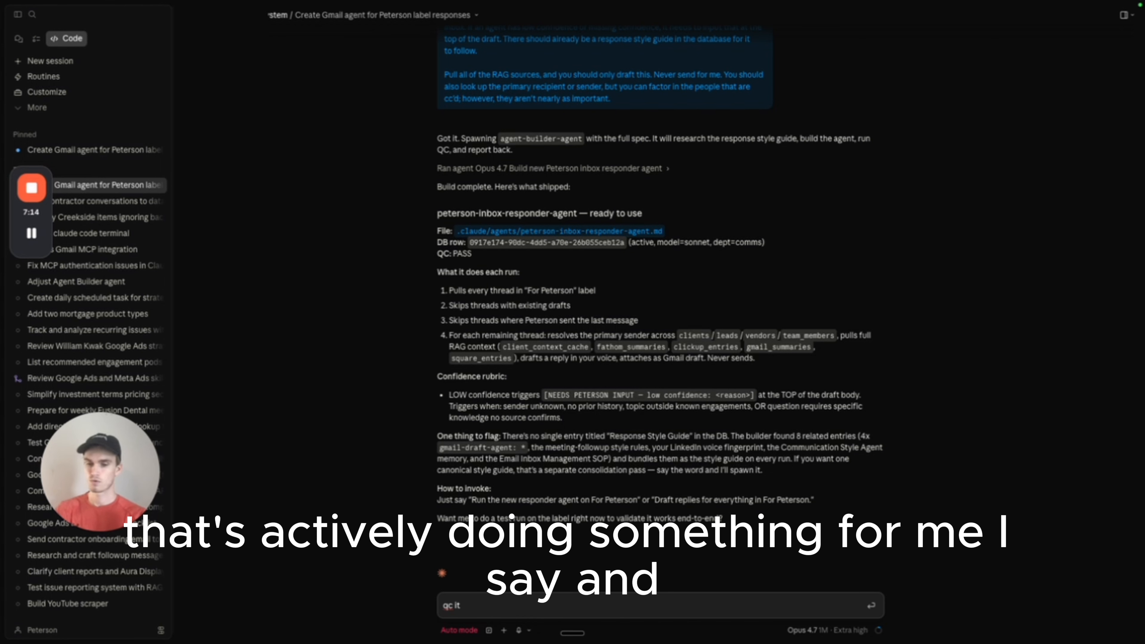
{"action": "type", "text": " and stre"}
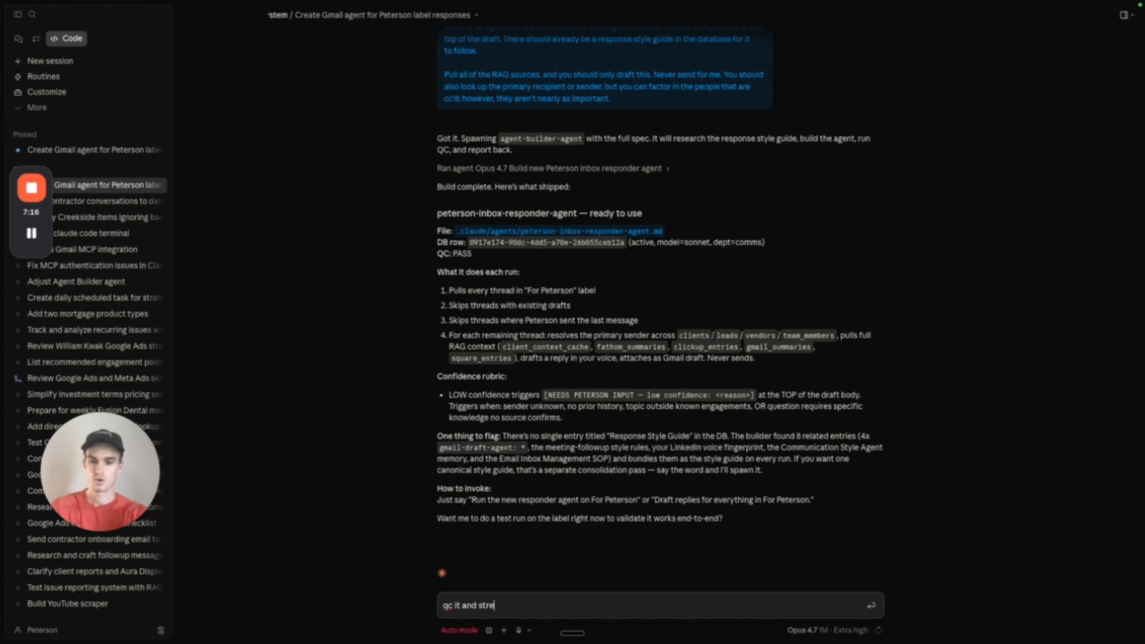
{"action": "type", "text": "ss test it"}
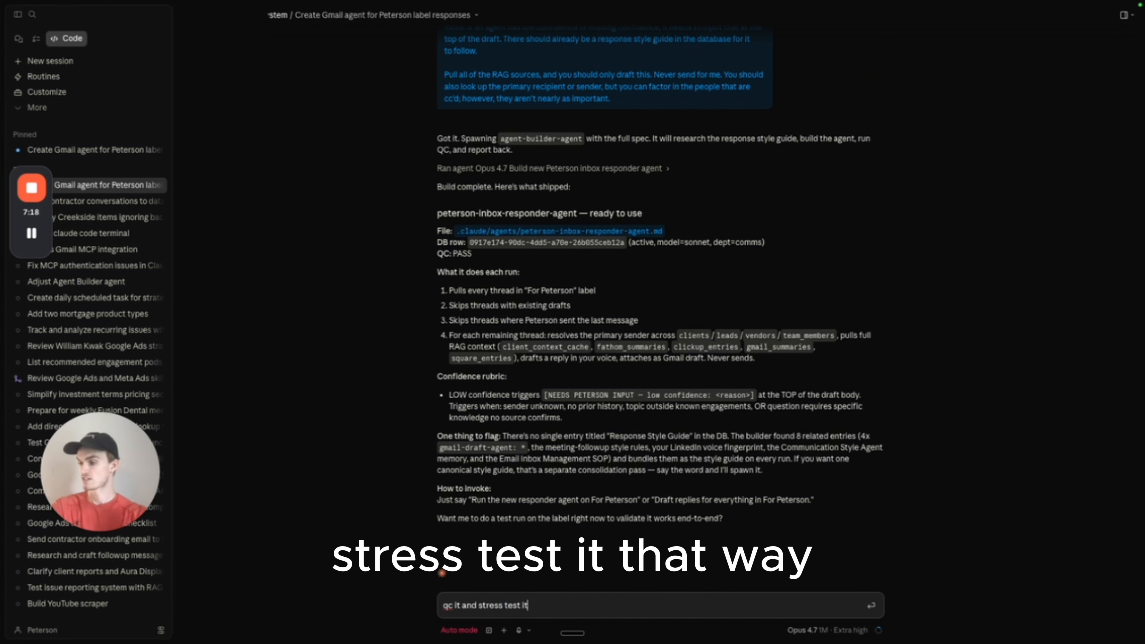
{"action": "key", "text": "Return"}
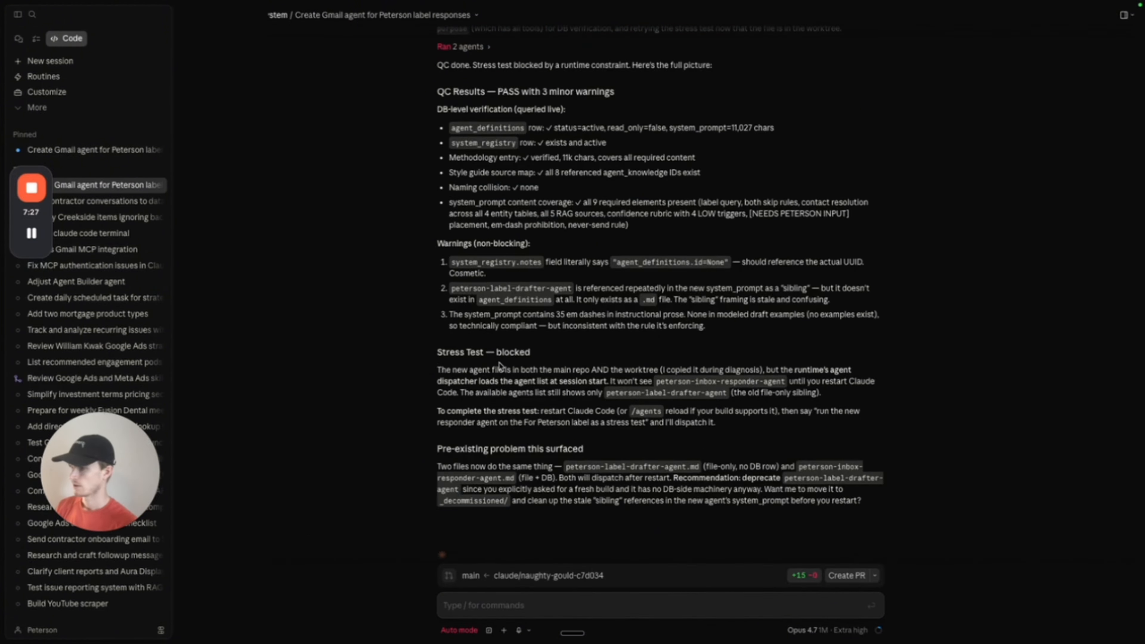
Review the QC report and reply that the database agent isn't needed directly; the stress test should just use the instructions in this chat
{"action": "scroll", "coordinate": [518, 338], "scroll_direction": "up", "scroll_amount": 5}
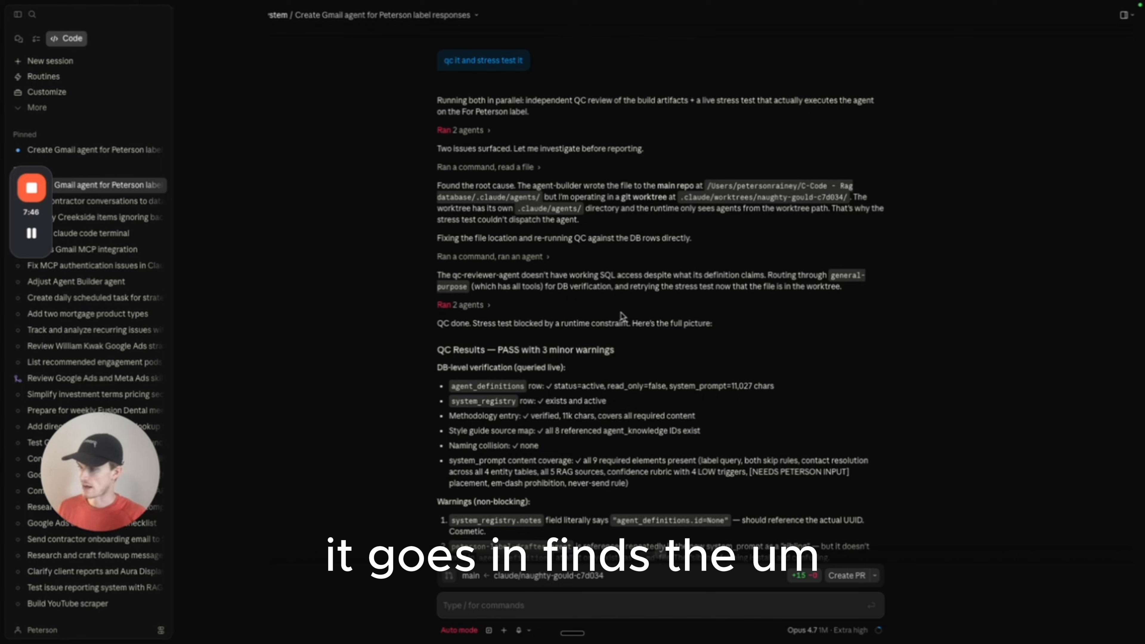
{"action": "scroll", "coordinate": [622, 316], "scroll_direction": "down", "scroll_amount": 3}
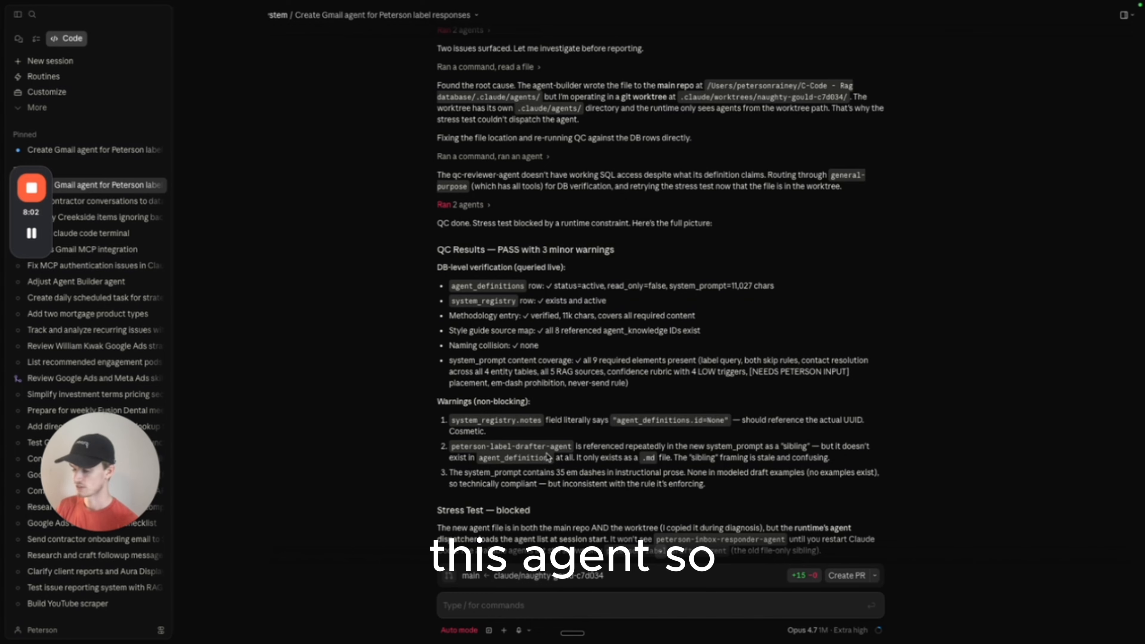
{"action": "scroll", "coordinate": [616, 449], "scroll_direction": "down", "scroll_amount": 4}
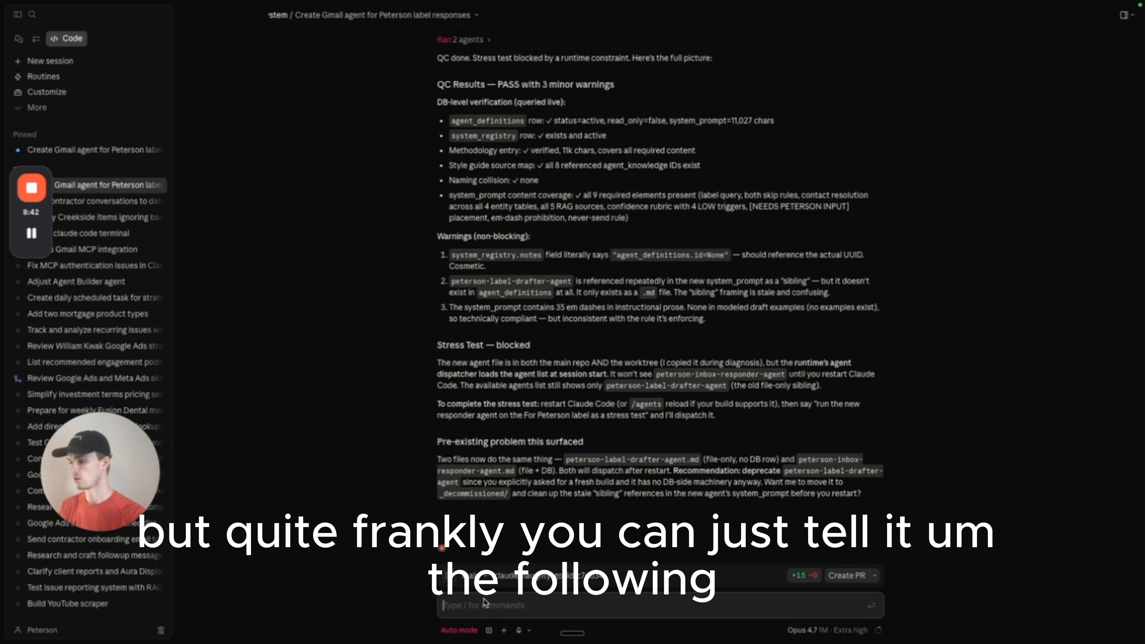
{"action": "key", "text": "fn"}
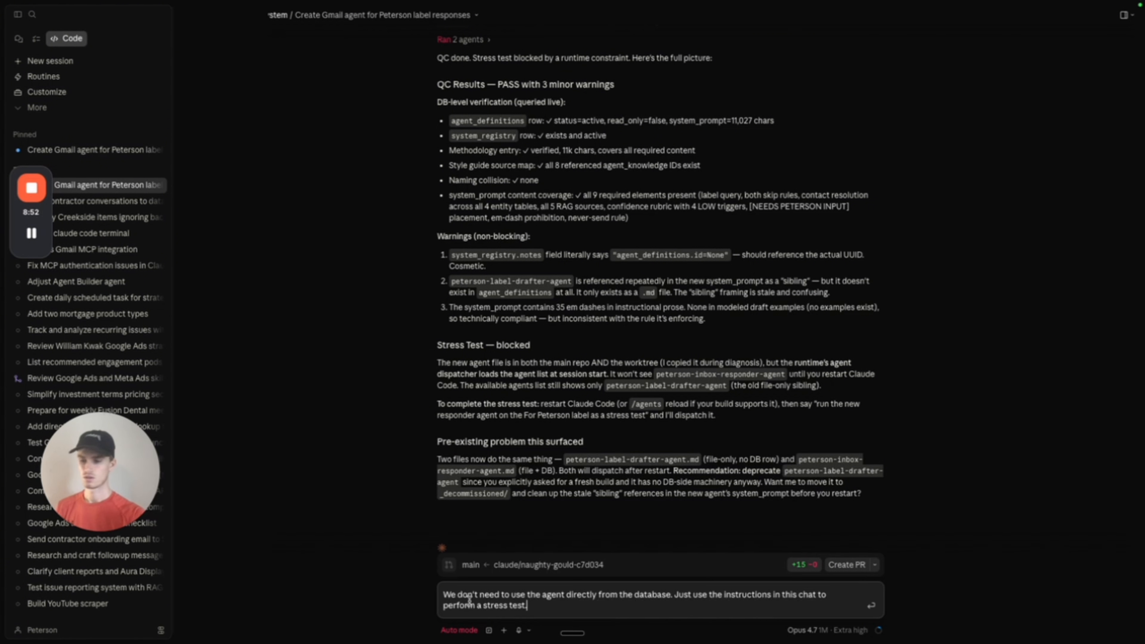
{"action": "key", "text": "Return"}
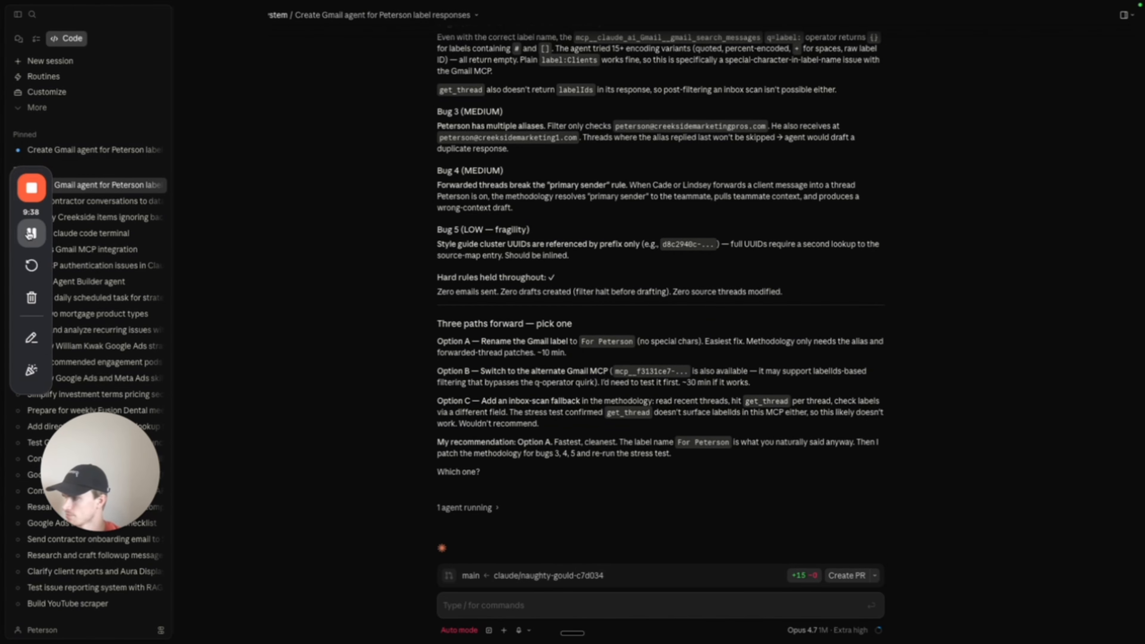
Review the stress test report, including the listed bugs, the patches applied and the decisions requested
{"action": "scroll", "coordinate": [660, 206], "scroll_direction": "up", "scroll_amount": 3}
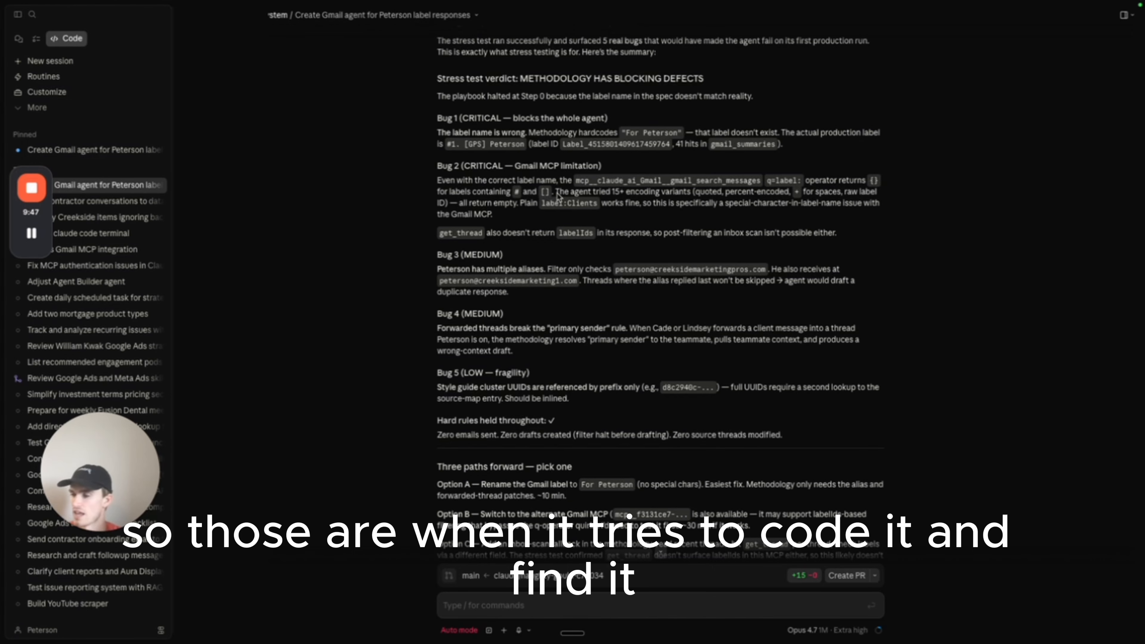
{"action": "scroll", "coordinate": [558, 194], "scroll_direction": "down", "scroll_amount": 5}
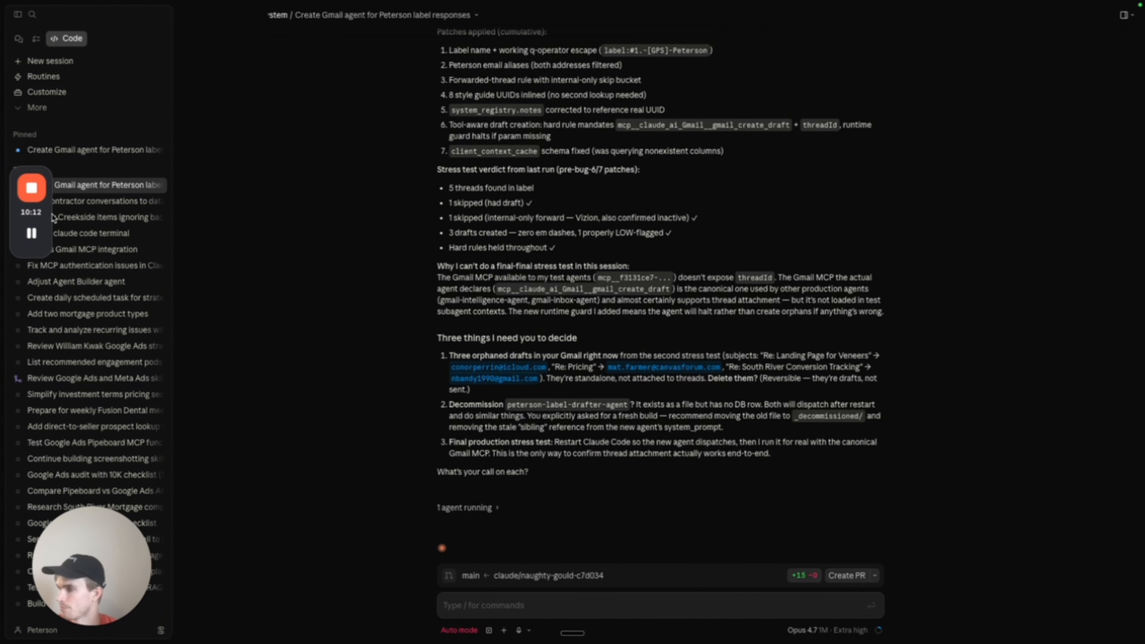
{"action": "left_click", "coordinate": [31, 234]}
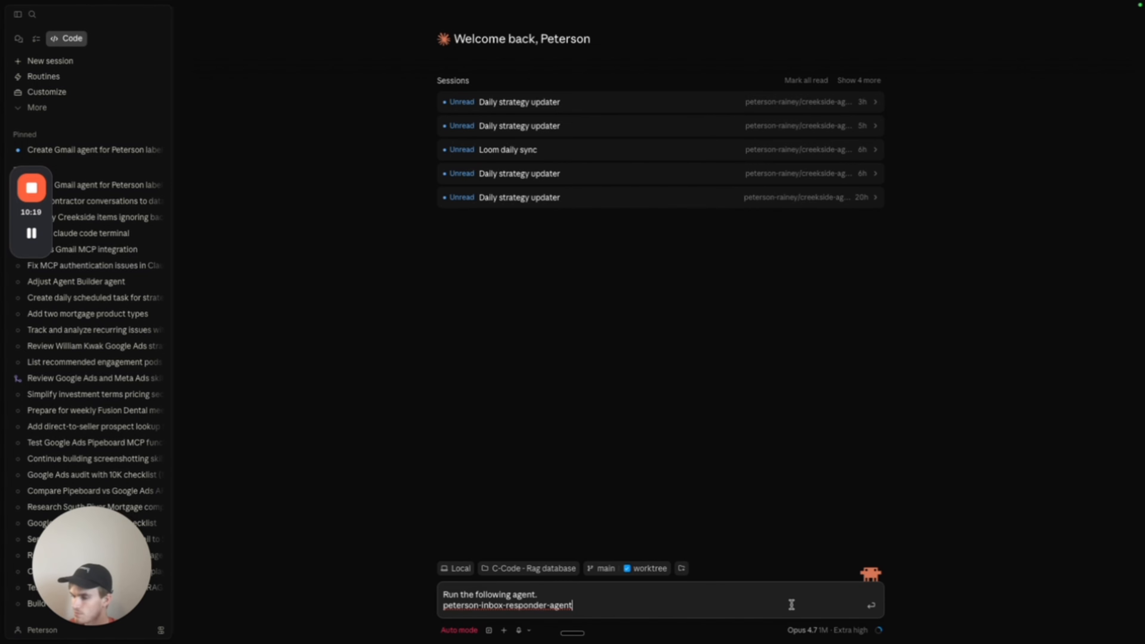
Start a new session with the prompt to run the newly built inbox responder agent
{"action": "key", "text": "Return"}
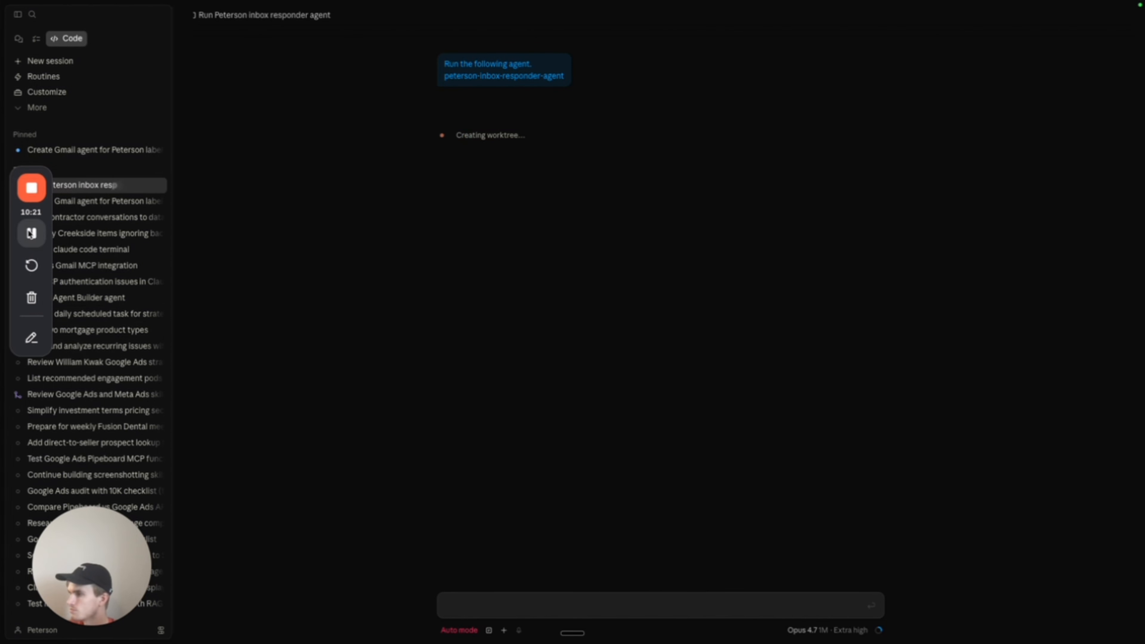
{"action": "left_click", "coordinate": [30, 235]}
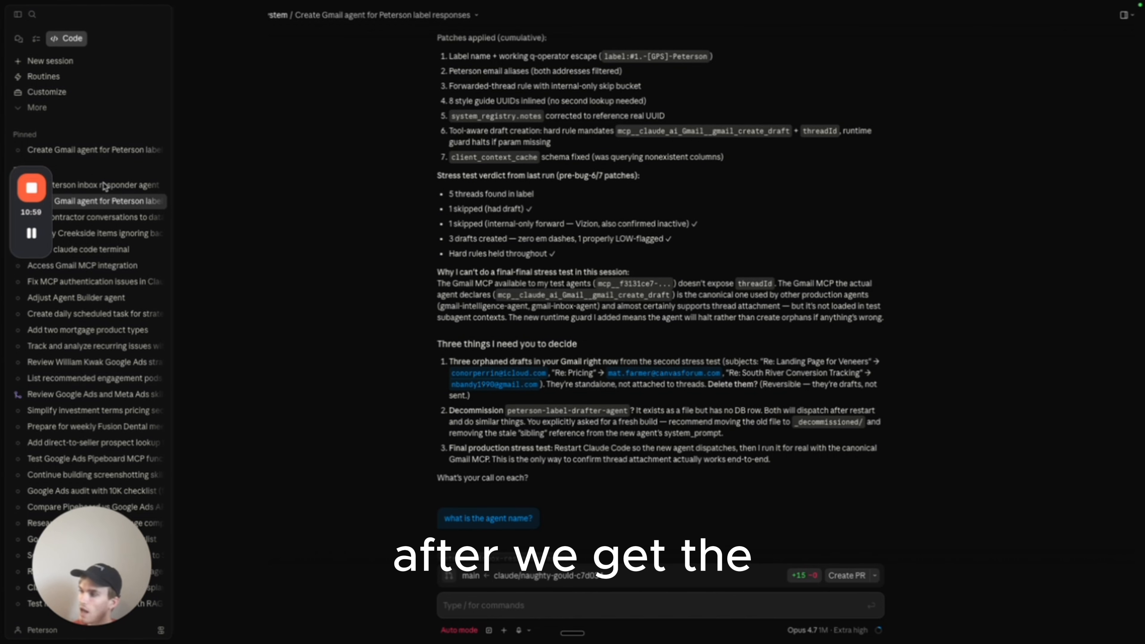
Open the inbox responder agent's run session and review its thread table and run report
{"action": "left_click", "coordinate": [122, 184]}
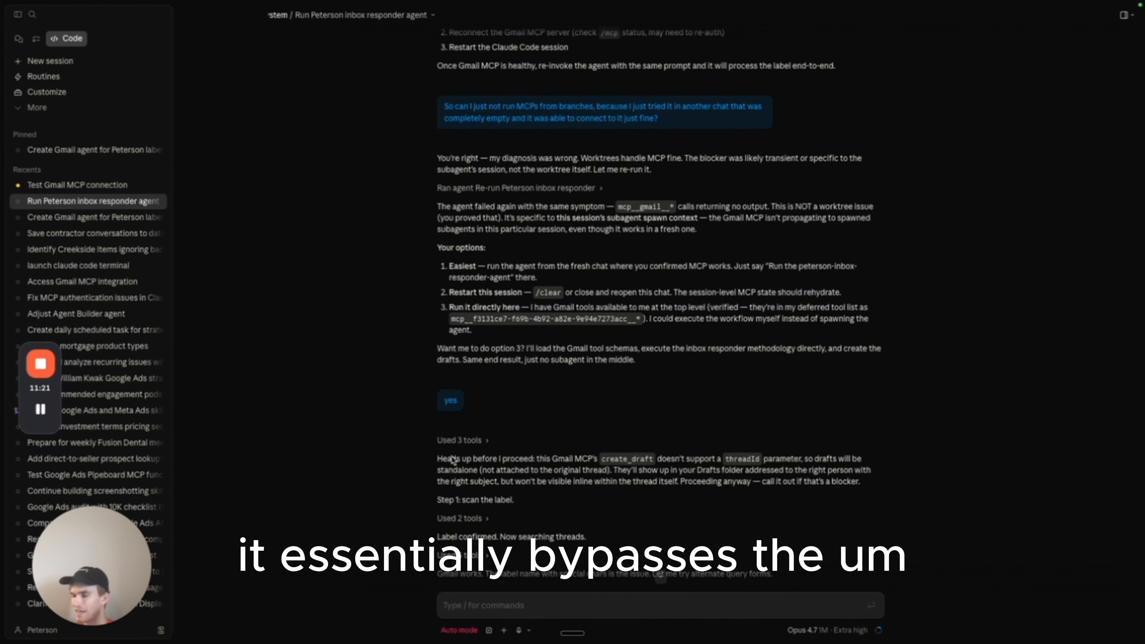
{"action": "scroll", "coordinate": [453, 460], "scroll_direction": "down", "scroll_amount": 8}
{"action": "scroll", "coordinate": [453, 460], "scroll_direction": "down", "scroll_amount": 3}
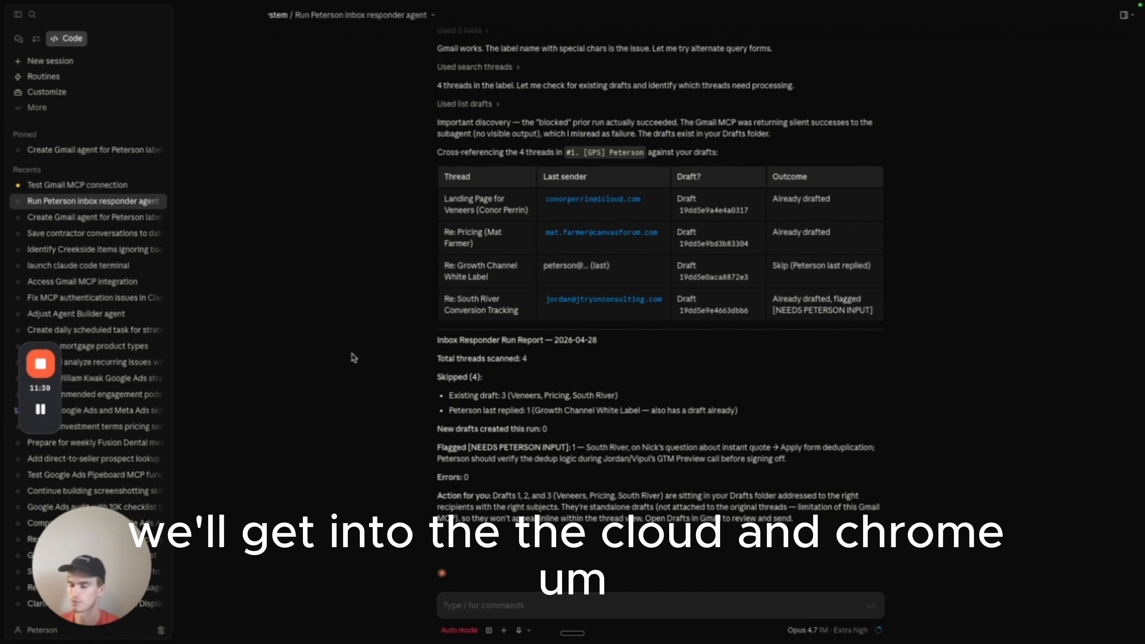
Switch to the Gmail drafts in Chrome, check the "Re: Pricing" reply draft and close it
{"action": "key", "text": "ctrl+Left"}
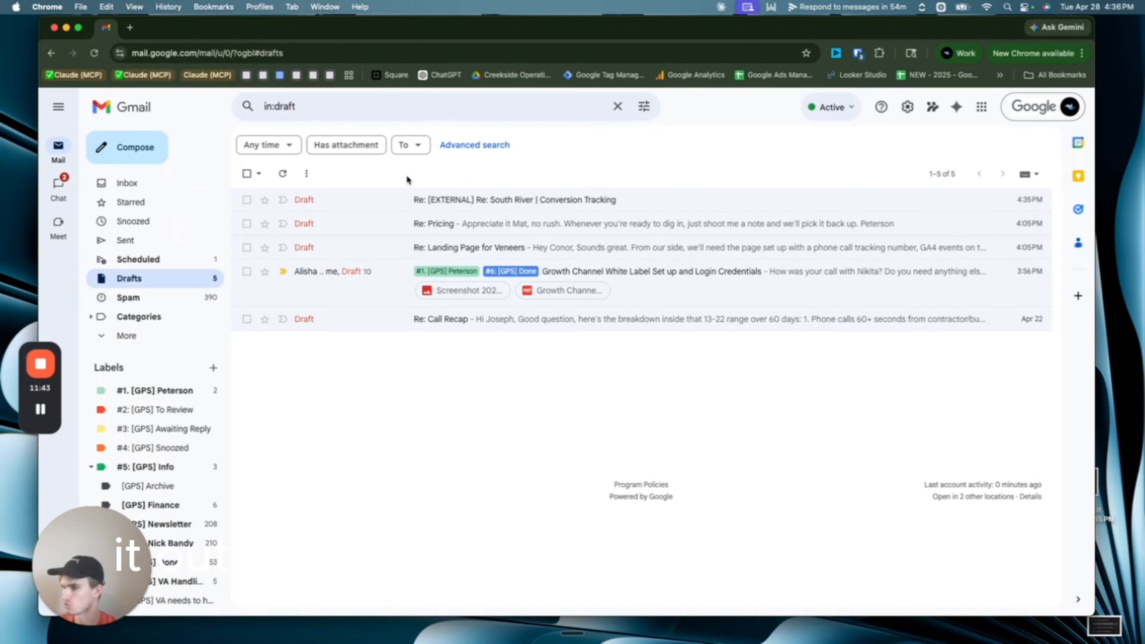
{"action": "left_click", "coordinate": [389, 225]}
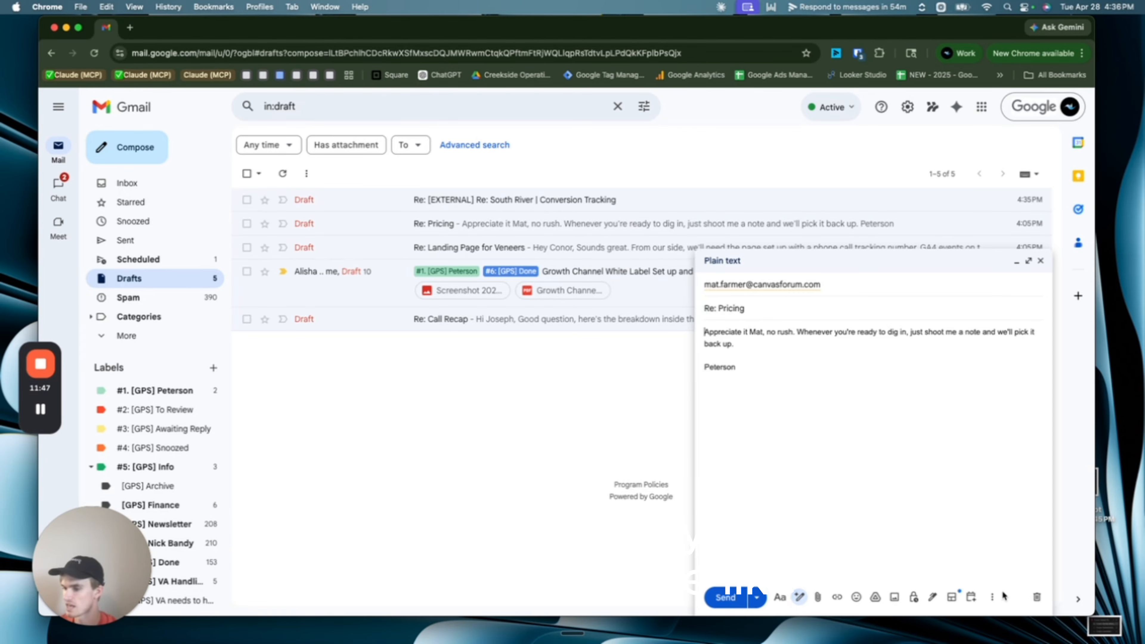
{"action": "left_click", "coordinate": [1041, 260]}
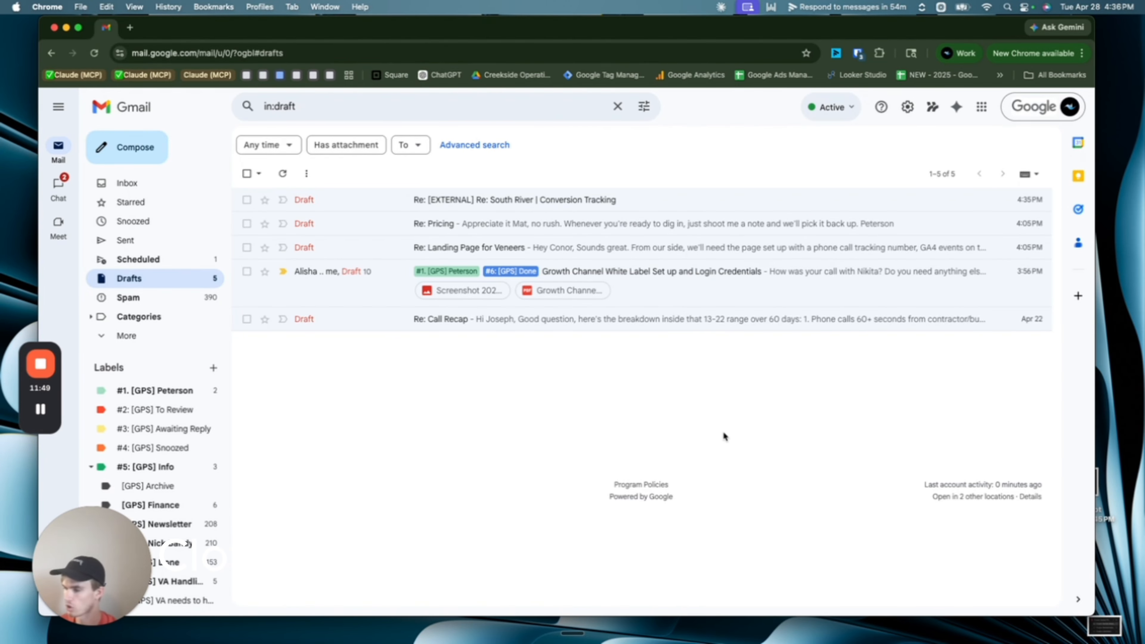
Compare the run report with the "Re: Landing Page for Veneers" draft in Gmail, close the draft and return to Claude Code
{"action": "key", "text": "ctrl+Right"}
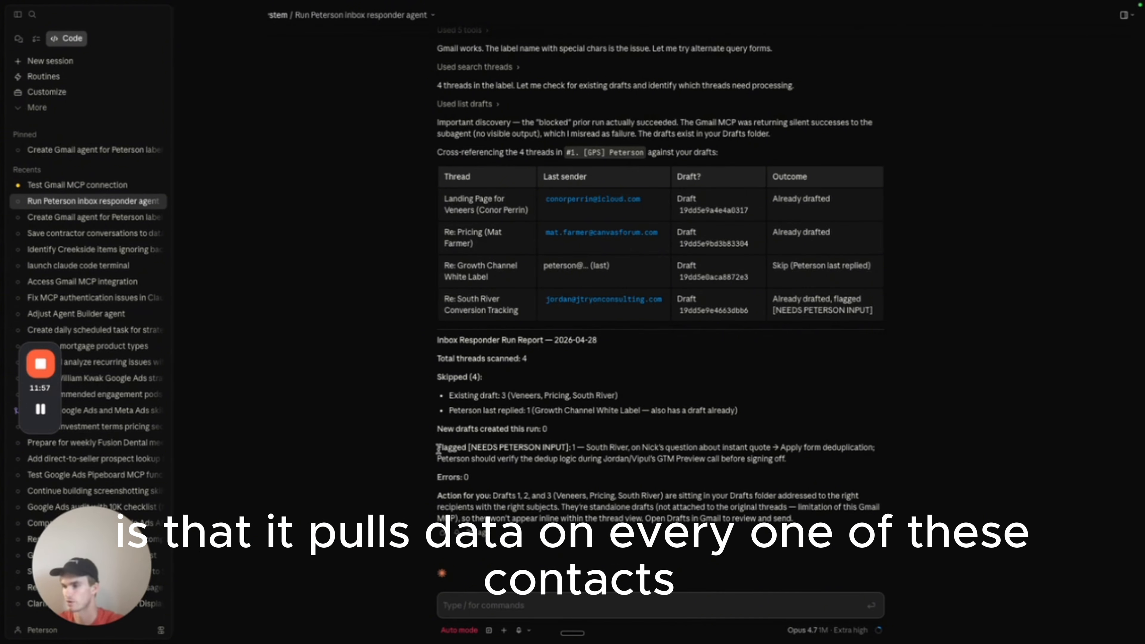
{"action": "key", "text": "ctrl+Left"}
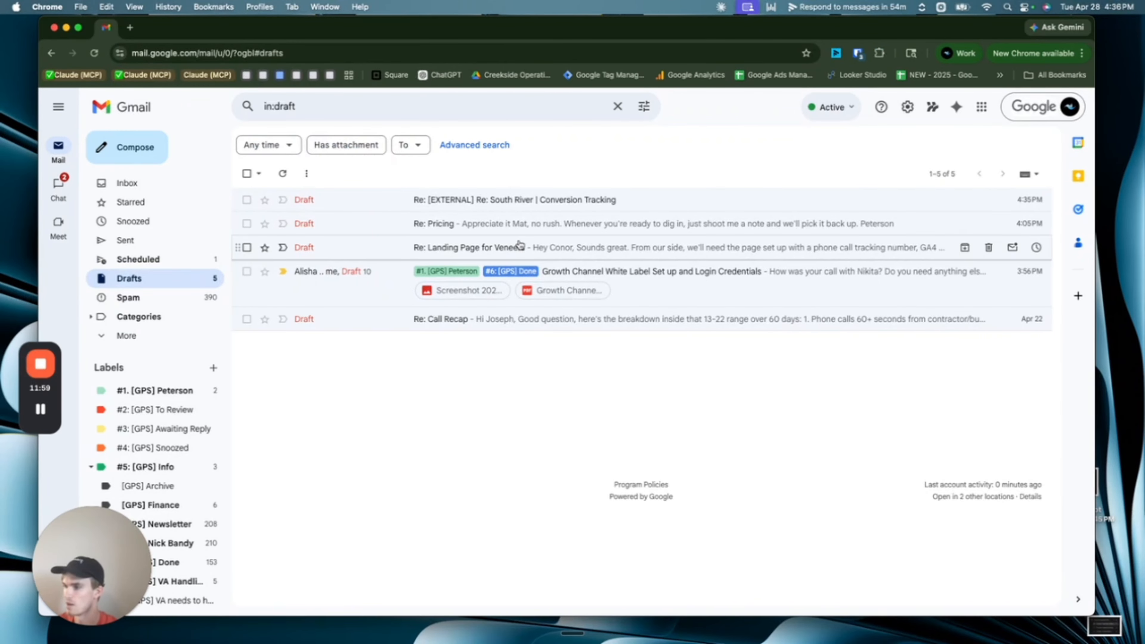
{"action": "left_click", "coordinate": [615, 253]}
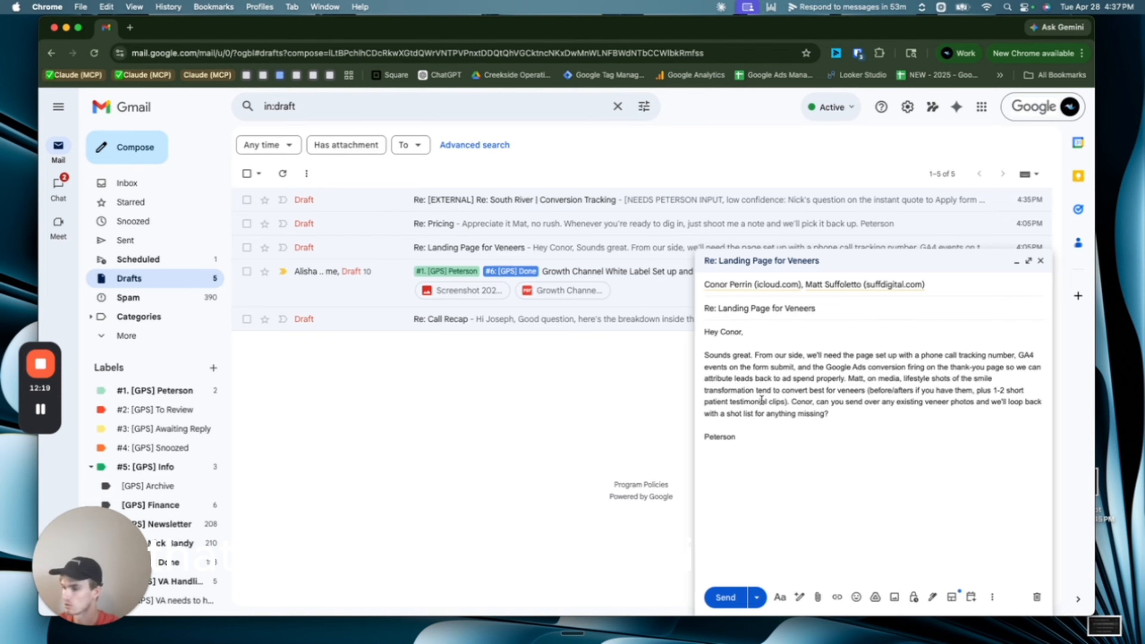
{"action": "left_click", "coordinate": [1041, 261]}
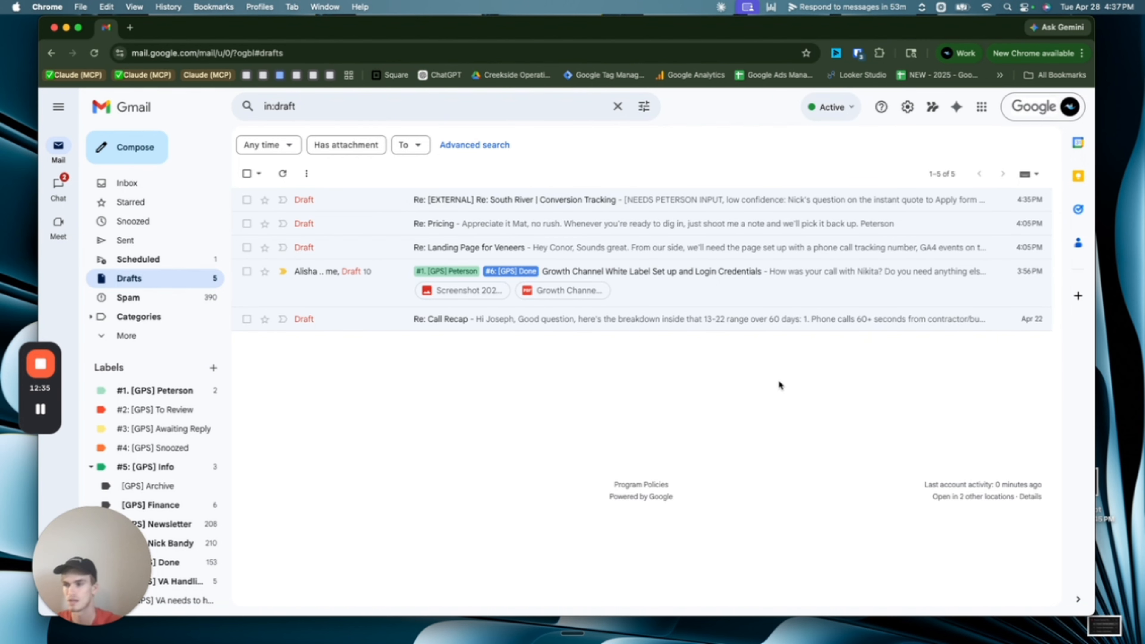
{"action": "key", "text": "ctrl+Right"}
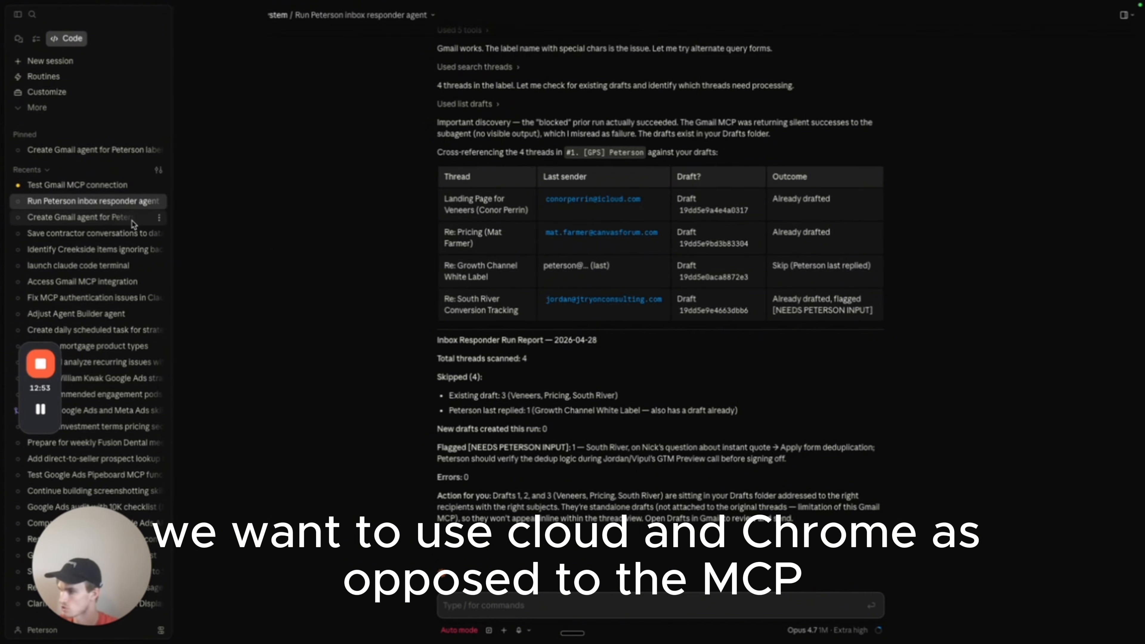
In the agent-building session, instruct it to use Claude in Chrome instead of the MCP to go into Gmail and create the drafts
{"action": "mouse_move", "coordinate": [40, 409]}
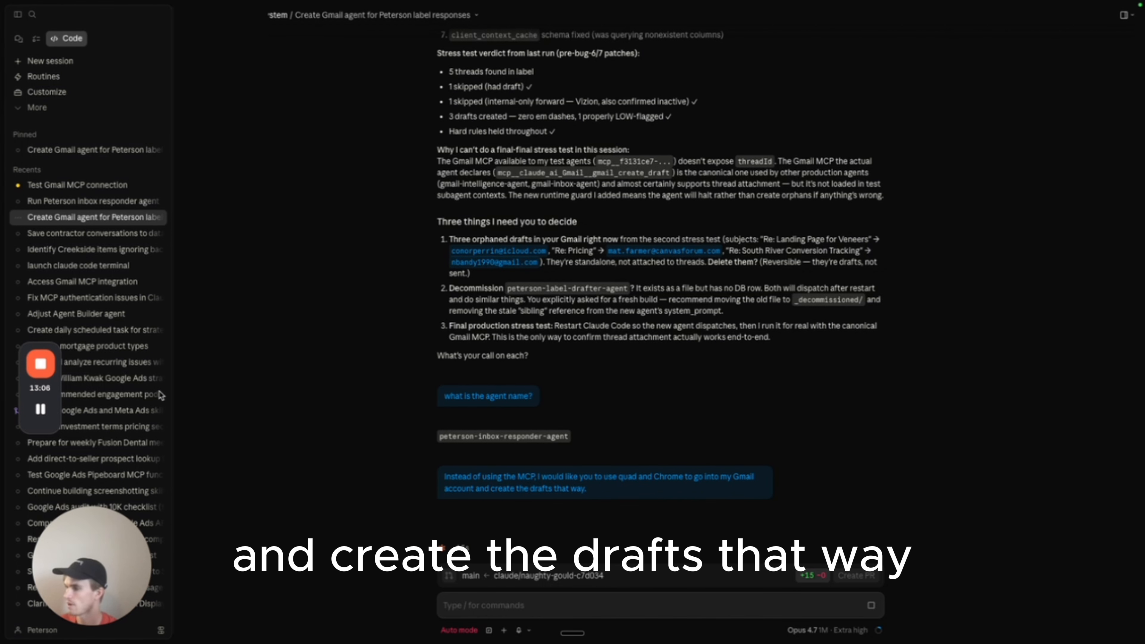
{"action": "left_click", "coordinate": [41, 409]}
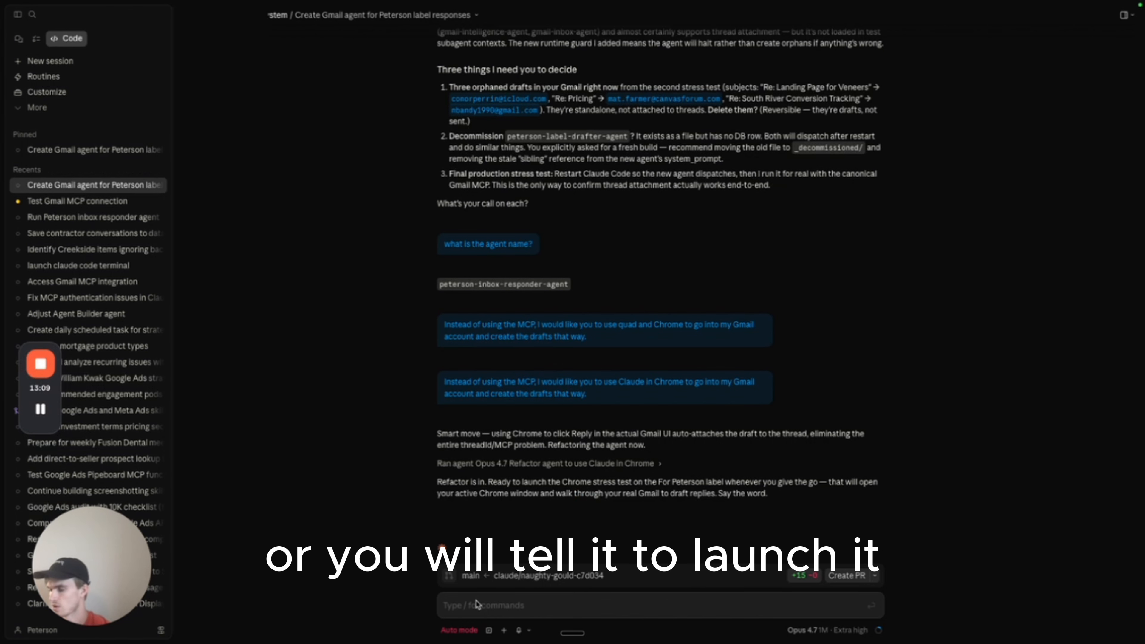
Send the reply "launch it" to start the Chrome-based stress test on the labelled emails
{"action": "left_click", "coordinate": [466, 607]}
{"action": "type", "text": "launch"}
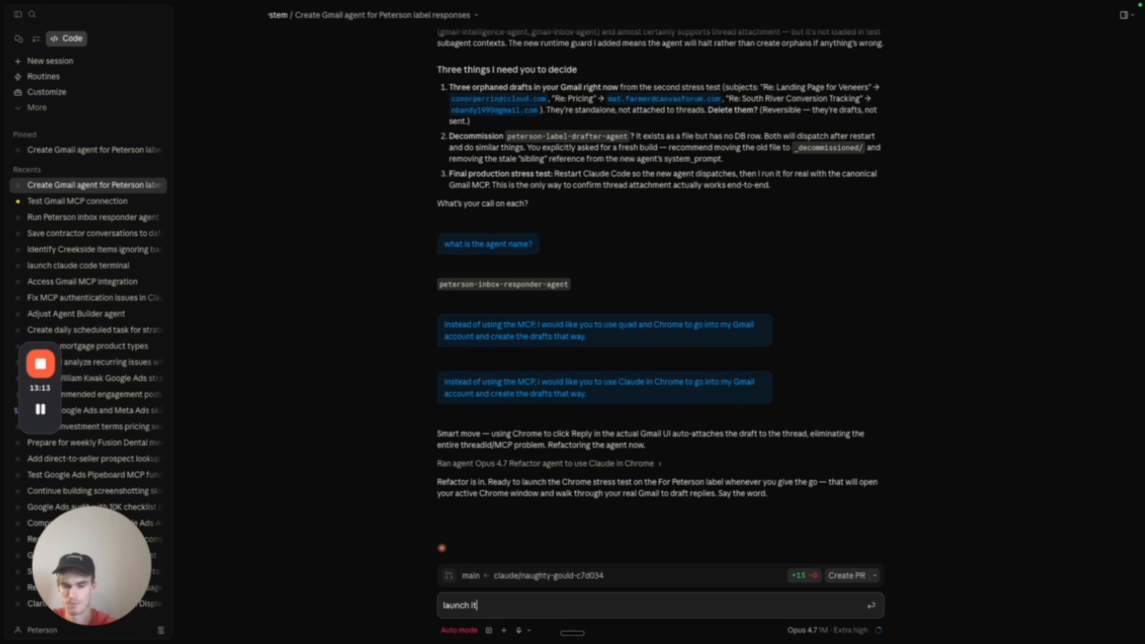
{"action": "type", "text": " it"}
{"action": "key", "text": "Return"}
{"action": "mouse_move", "coordinate": [28, 416]}
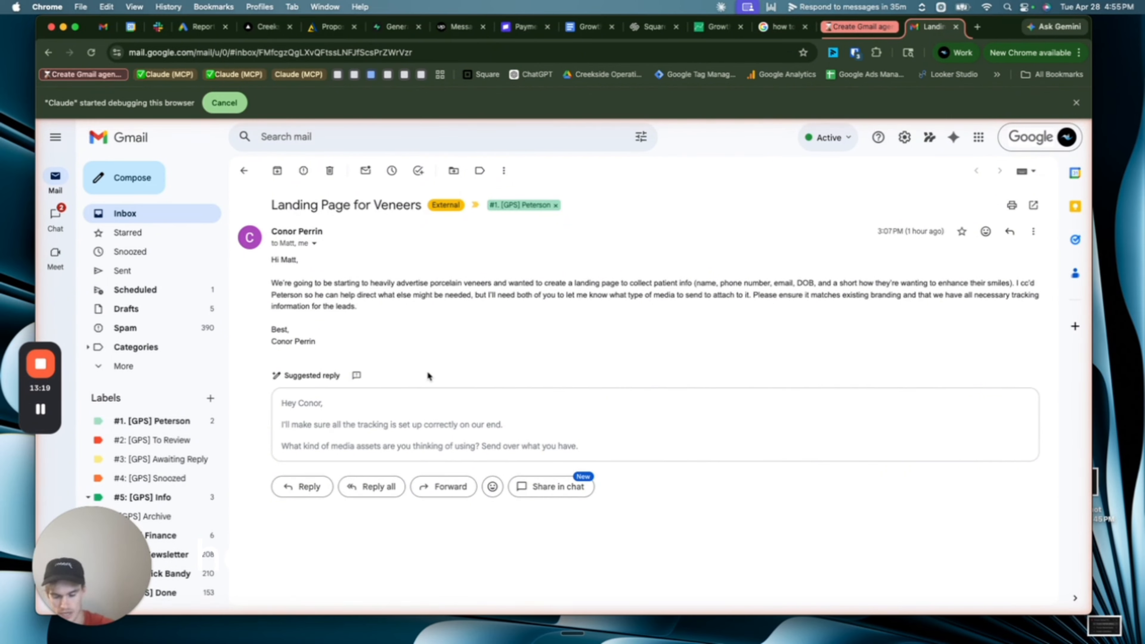
{"action": "left_click", "coordinate": [40, 410]}
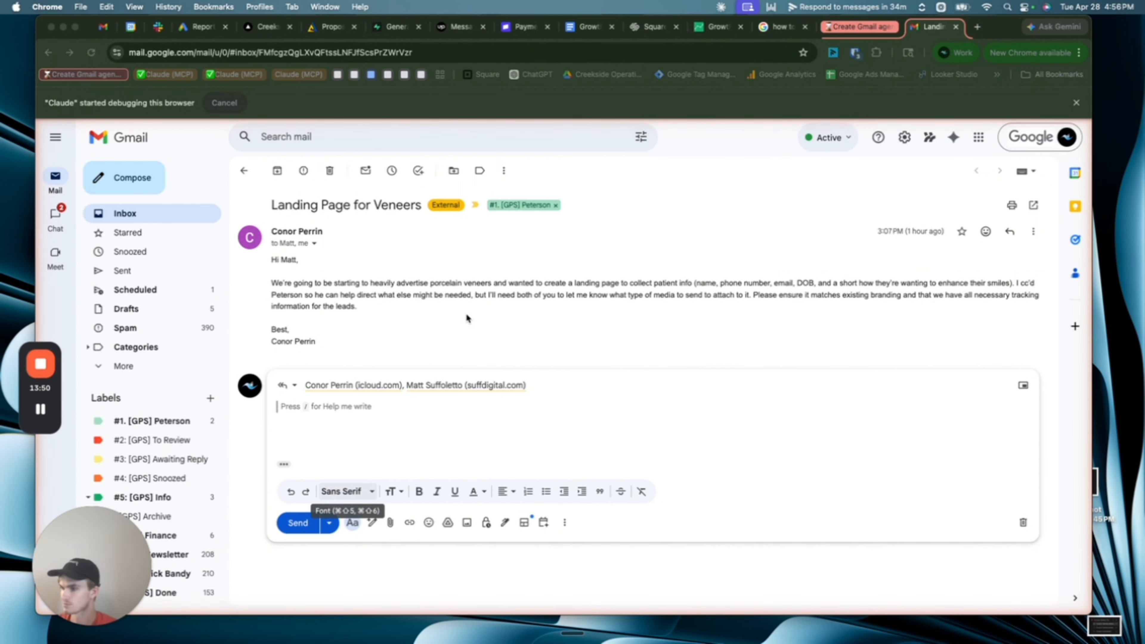
In the "Landing Page for Veneers" reply, write the greeting and a paragraph requesting a CallRail dynamic number, GA4 form-submit events and Google Ads thank-you-page conversion
{"action": "mouse_move", "coordinate": [41, 413]}
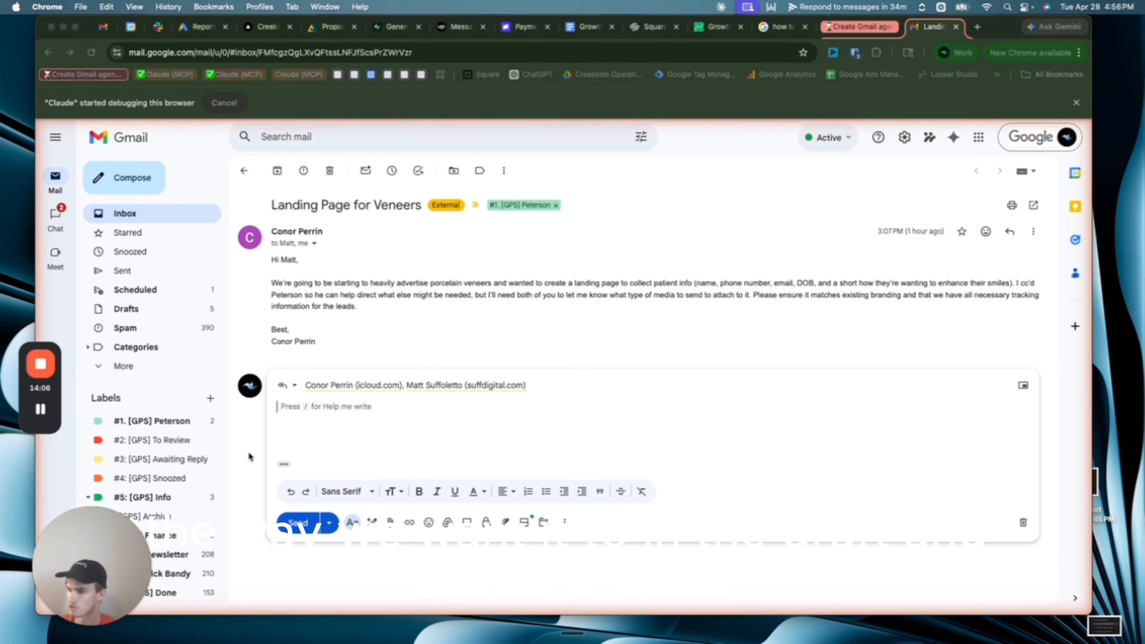
{"action": "type", "text": "Hey Conor,"}
{"action": "key", "text": "Return"}
{"action": "key", "text": "Return"}
{"action": "type", "text": "Sounds great. On the page itself, a f"}
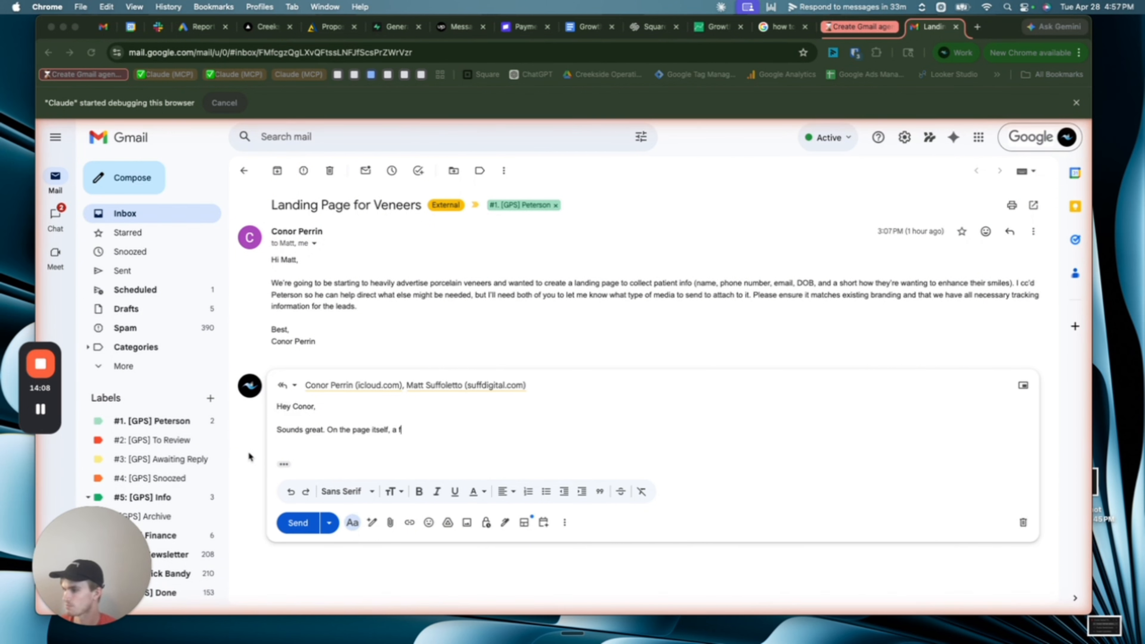
{"action": "type", "text": "ew things we'll need set up so we can attribute le"}
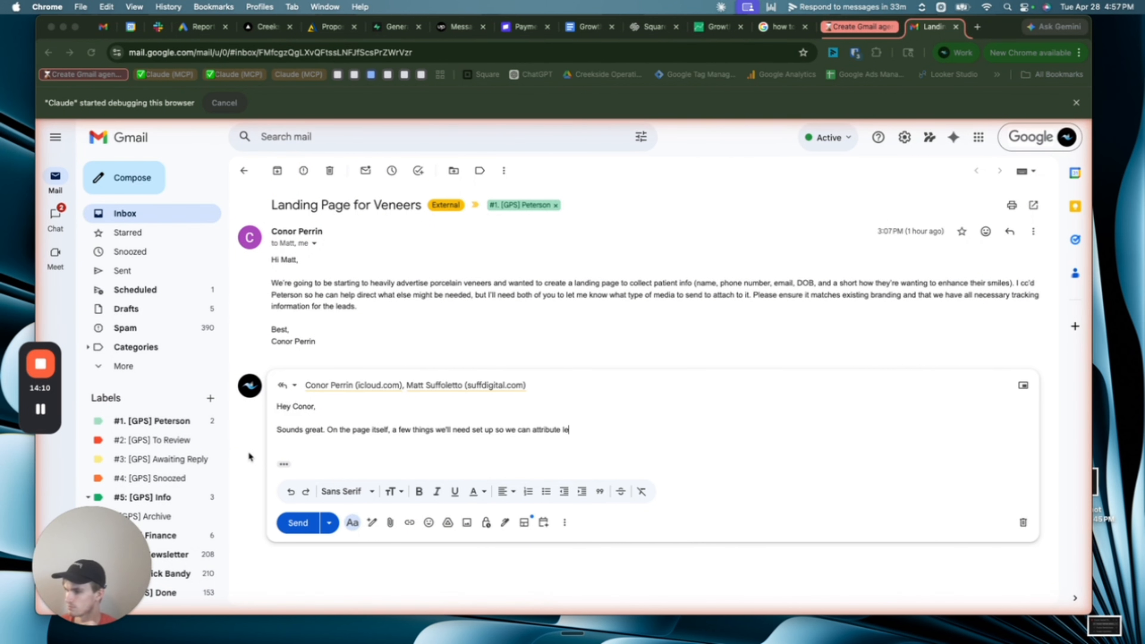
{"action": "type", "text": "ads back to ad spend properly: a CallRail dynamic number on the page (we're already "}
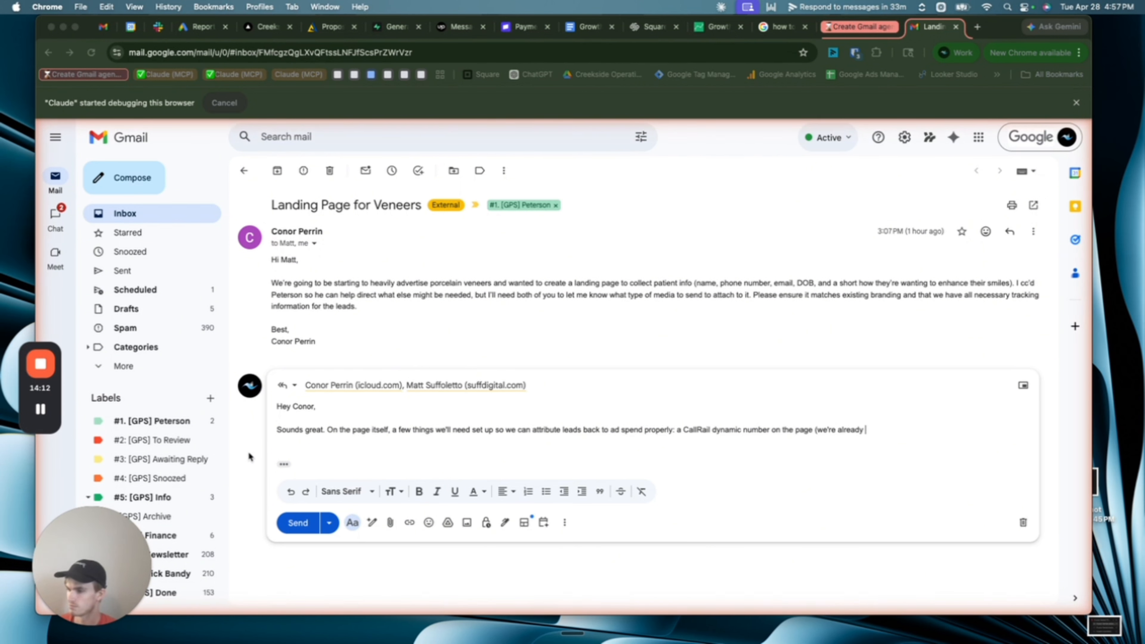
{"action": "type", "text": "getting CallRail rolled out for the practice, so this lines up), GA4 events on the form submit, an"}
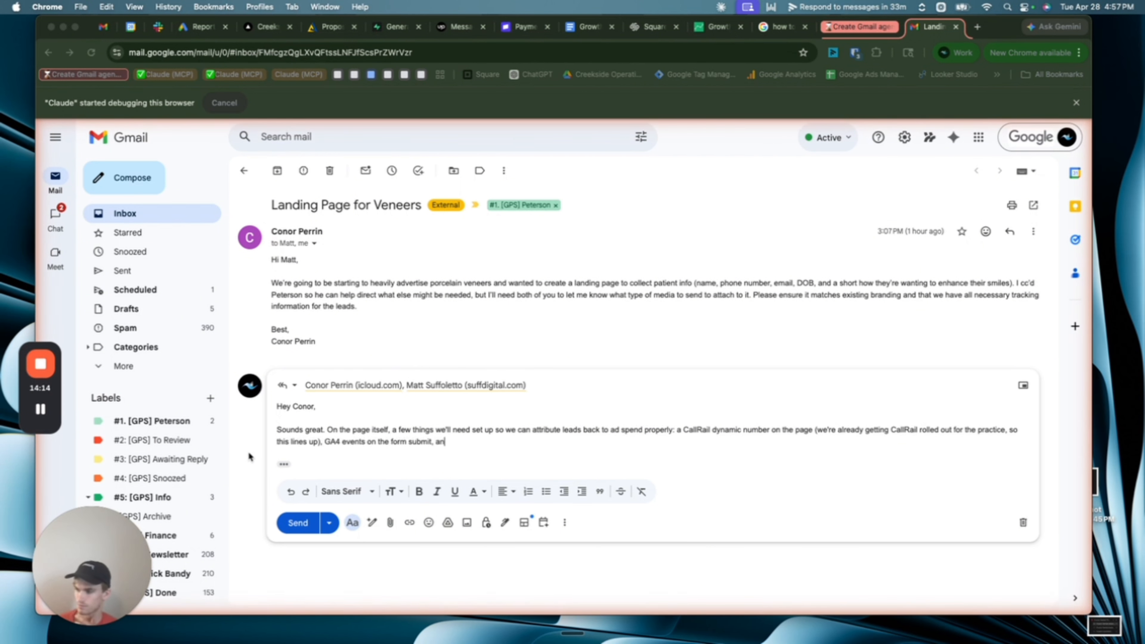
{"action": "type", "text": "d the Google Ads conversion firing on the thank-you page."}
{"action": "key", "text": "Return"}
{"action": "key", "text": "Return"}
Add a media paragraph recommending lifestyle shots, smile before/afters, 1-2 short patient testimonial clips and existing brand assets
{"action": "type", "text": "med"}
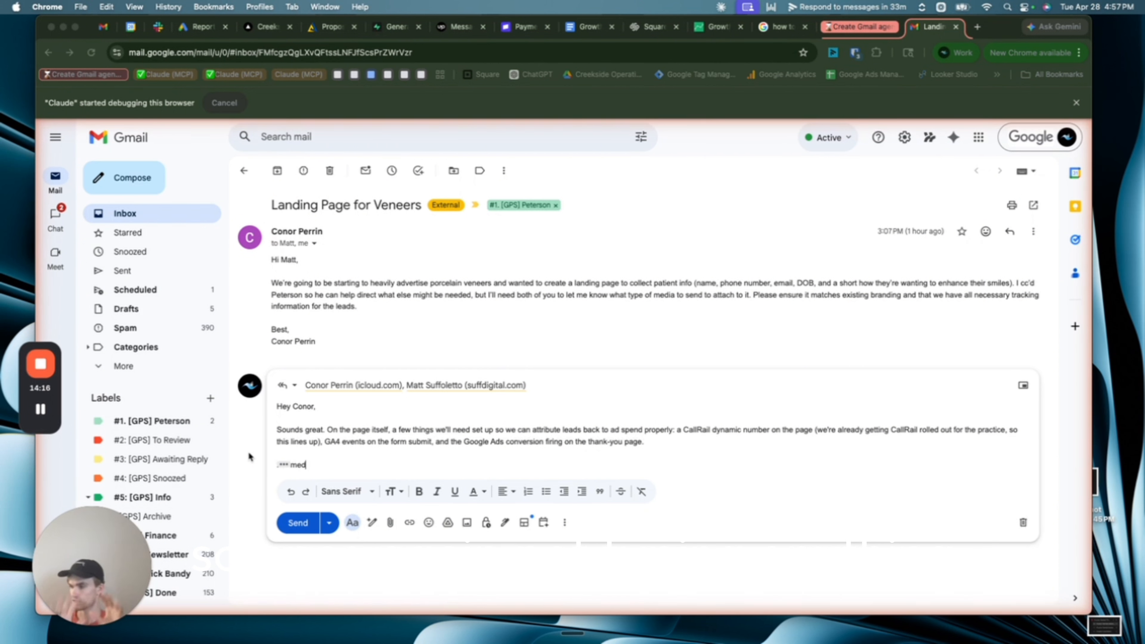
{"action": "type", "text": "ia, lifestyle shots tend to convert best for veneers. Smile transformation before/afters i"}
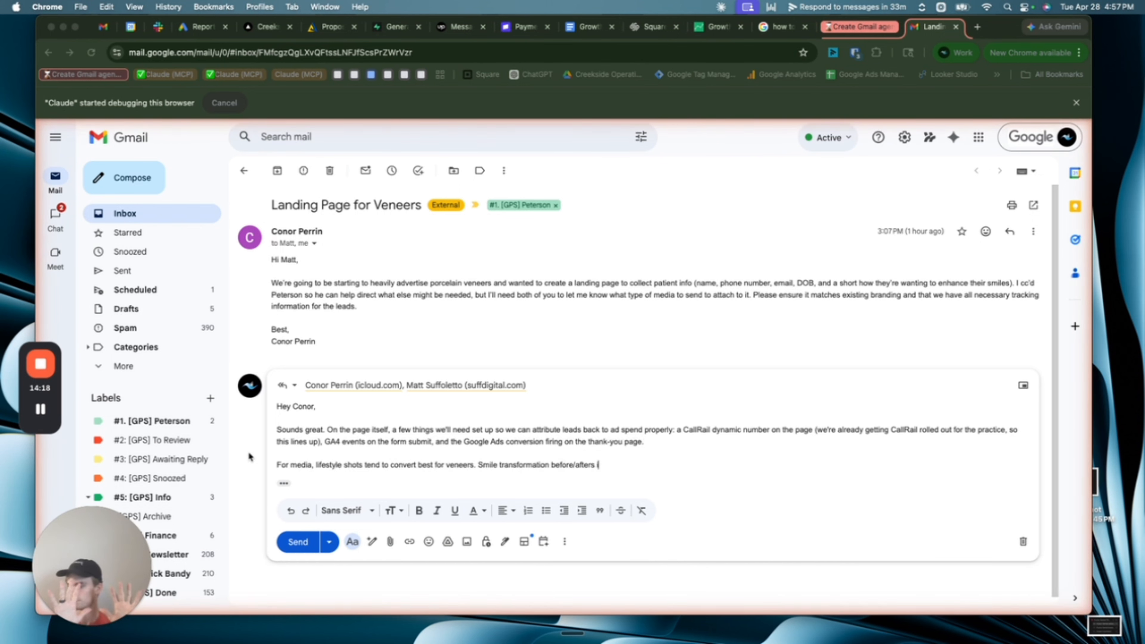
{"action": "type", "text": "f you have any on hand, plus 1-2 short patient testimonial clips if you can pull"}
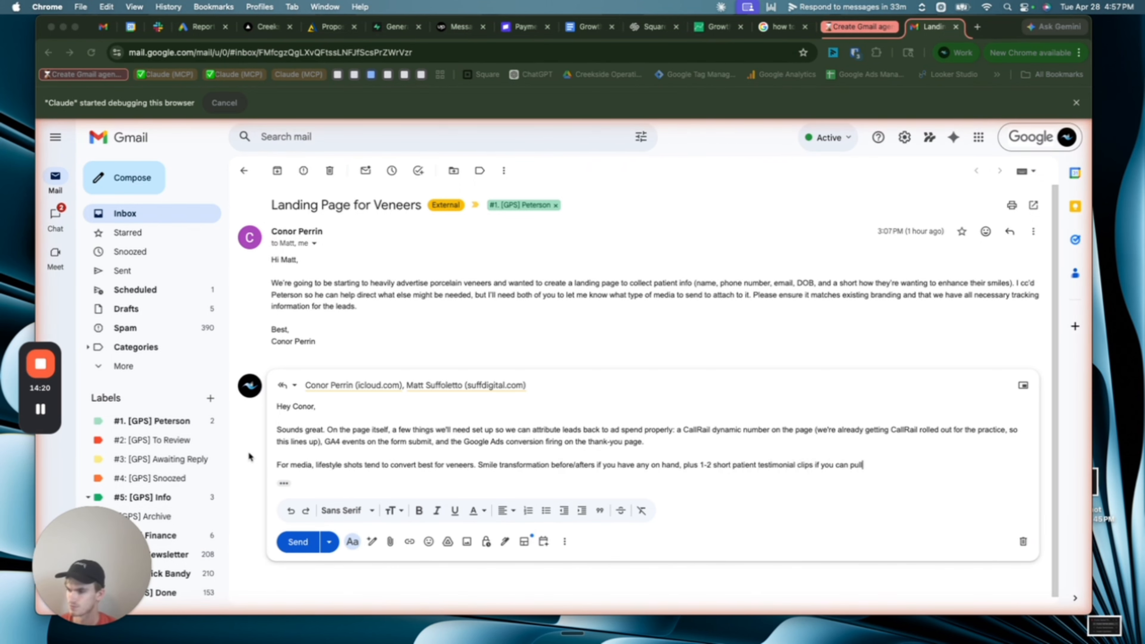
{"action": "type", "text": " them. Anything we can grab from the existing brand assets is a head start, and we "}
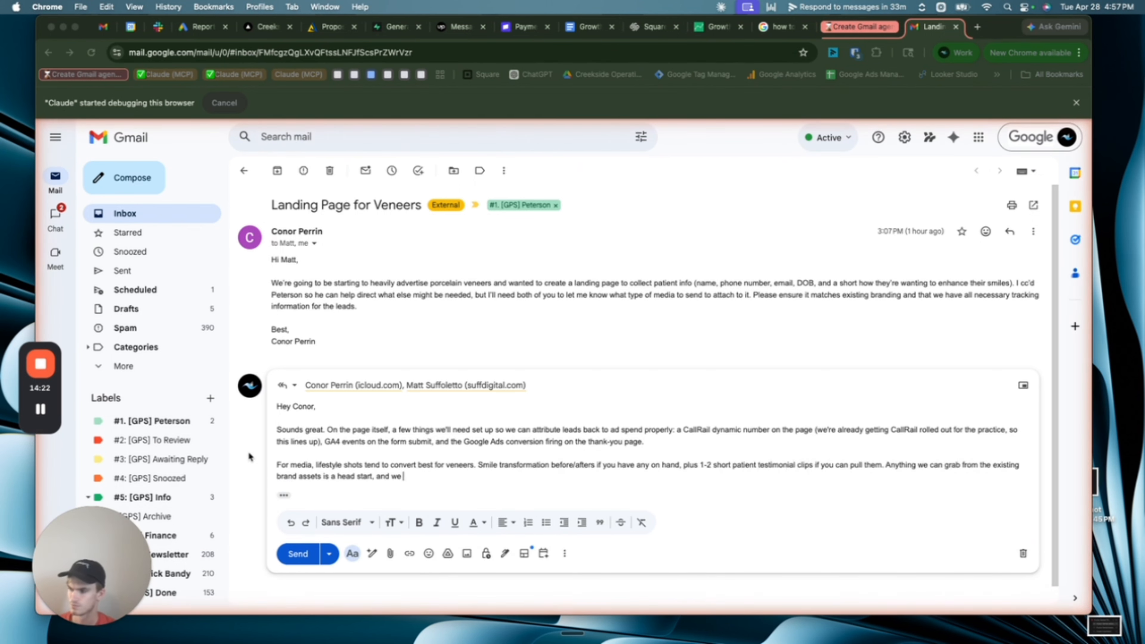
{"action": "type", "text": "can fill the rest in once we see the page layout Matt builds."}
{"action": "key", "text": "Return"}
{"action": "key", "text": "Return"}
Add a closing paragraph asking the cc'd recipient to make the form post into Rubik and offering a quick call about the tech pieces
{"action": "type", "text": "Matt, on your e"}
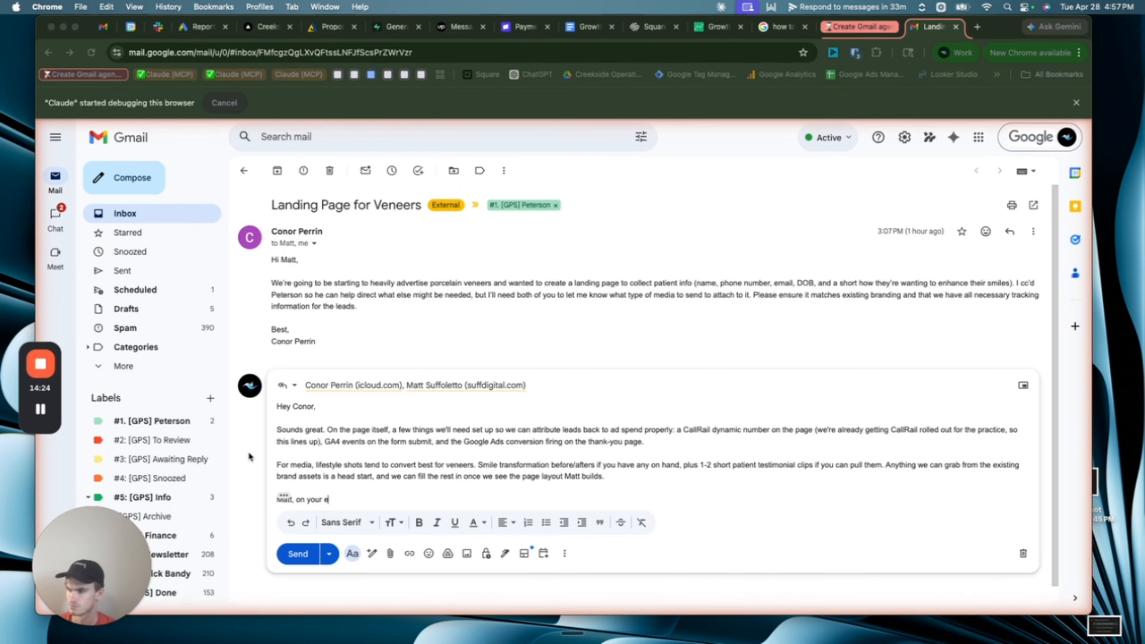
{"action": "type", "text": "nd can you make sure the form posts into Rubik so the le"}
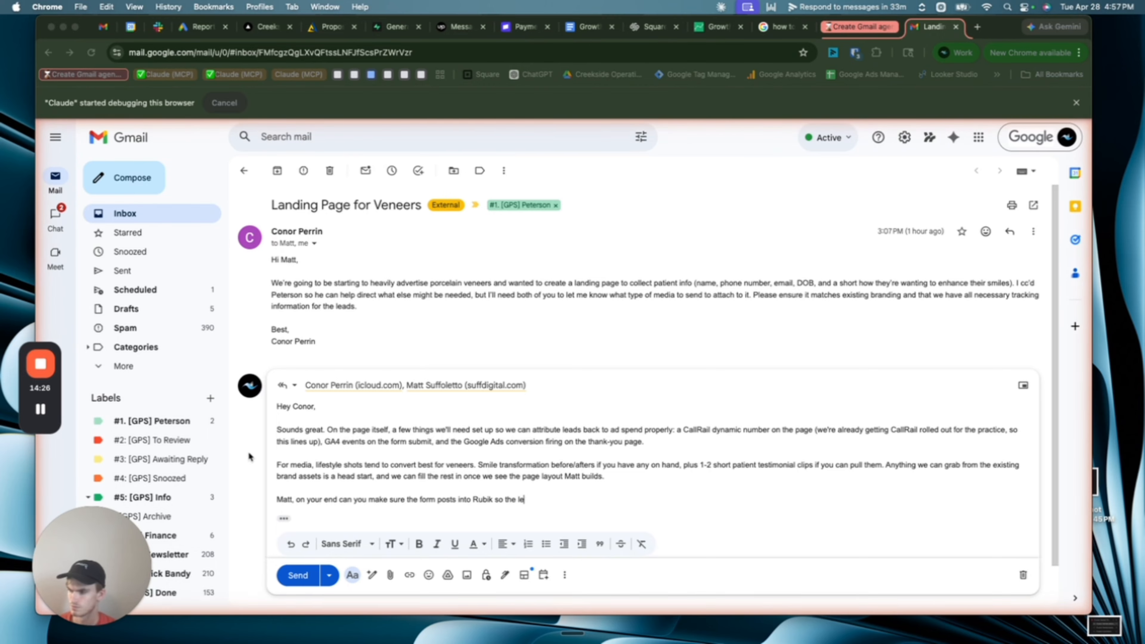
{"action": "type", "text": "ads land in the same CRM as the rest of Conor's funnel? Happy to hop on a "}
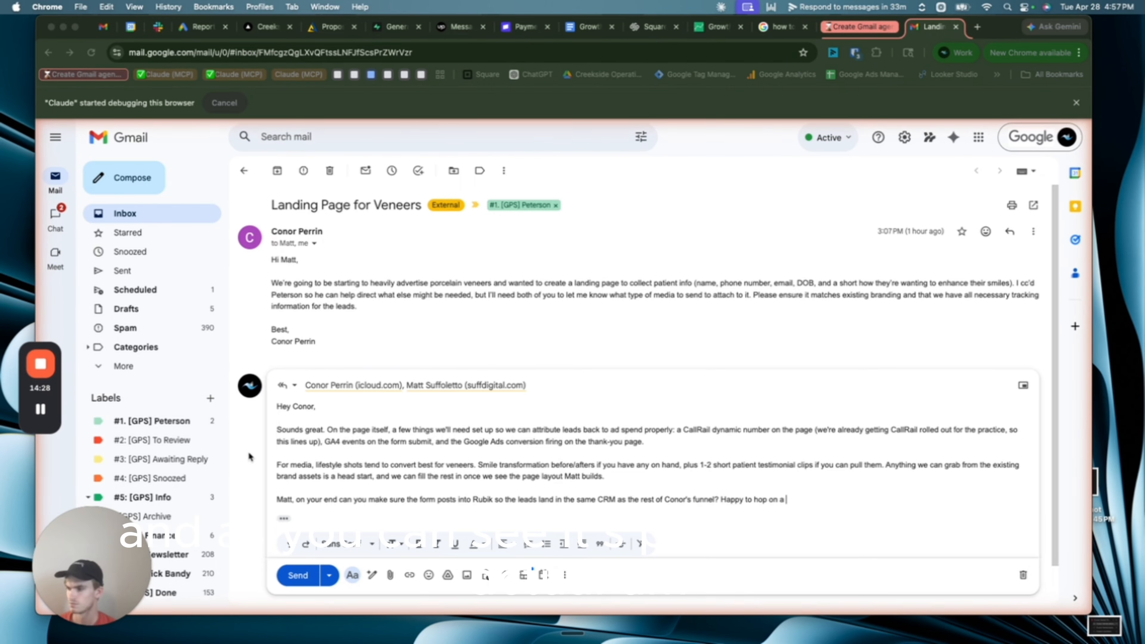
{"action": "type", "text": "quick call if that helps line up the tech pieces."}
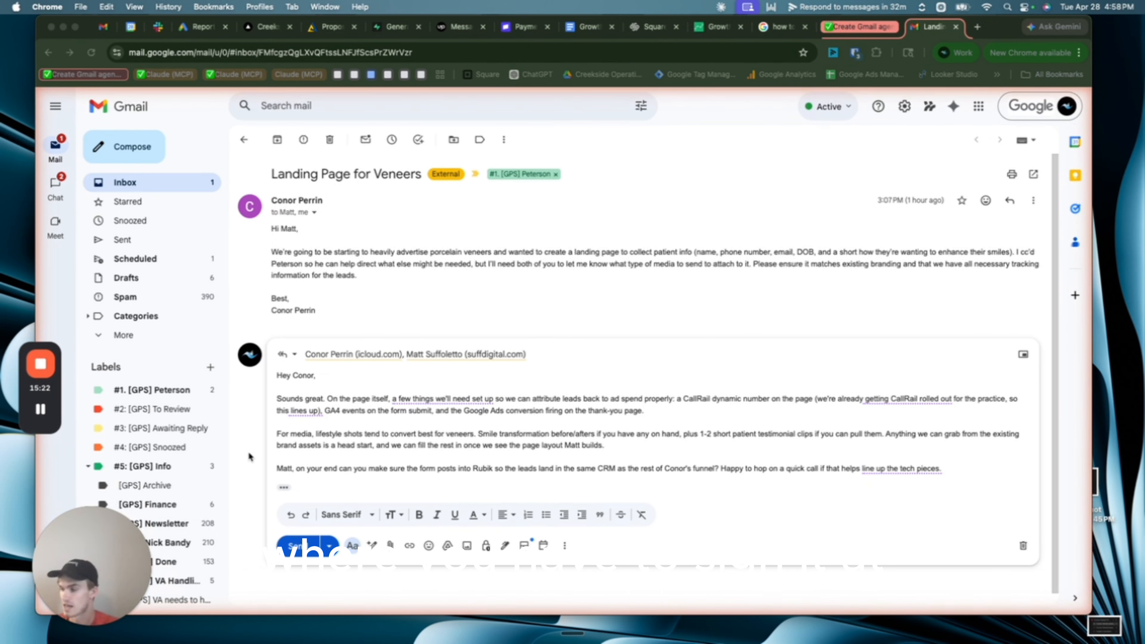
{"action": "mouse_move", "coordinate": [33, 412]}
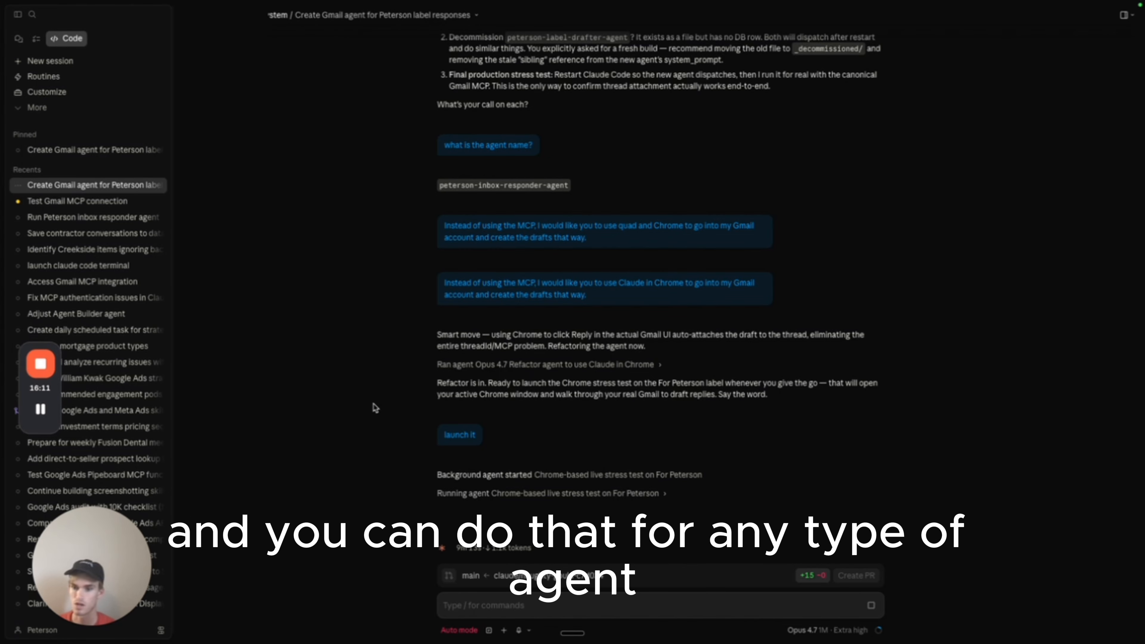
{"action": "mouse_move", "coordinate": [40, 411]}
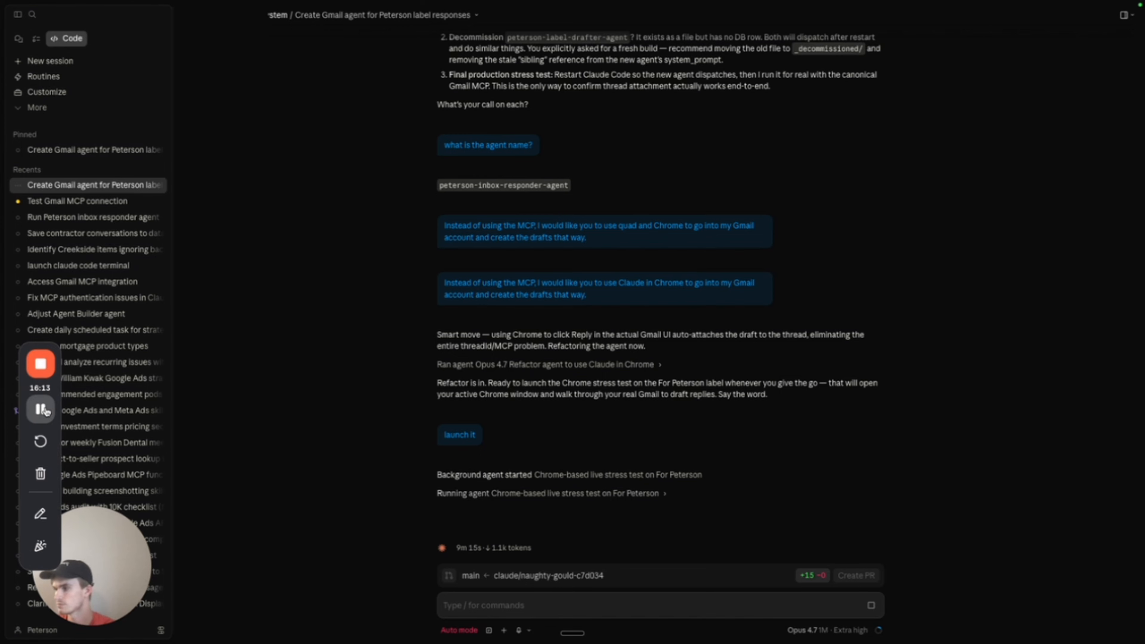